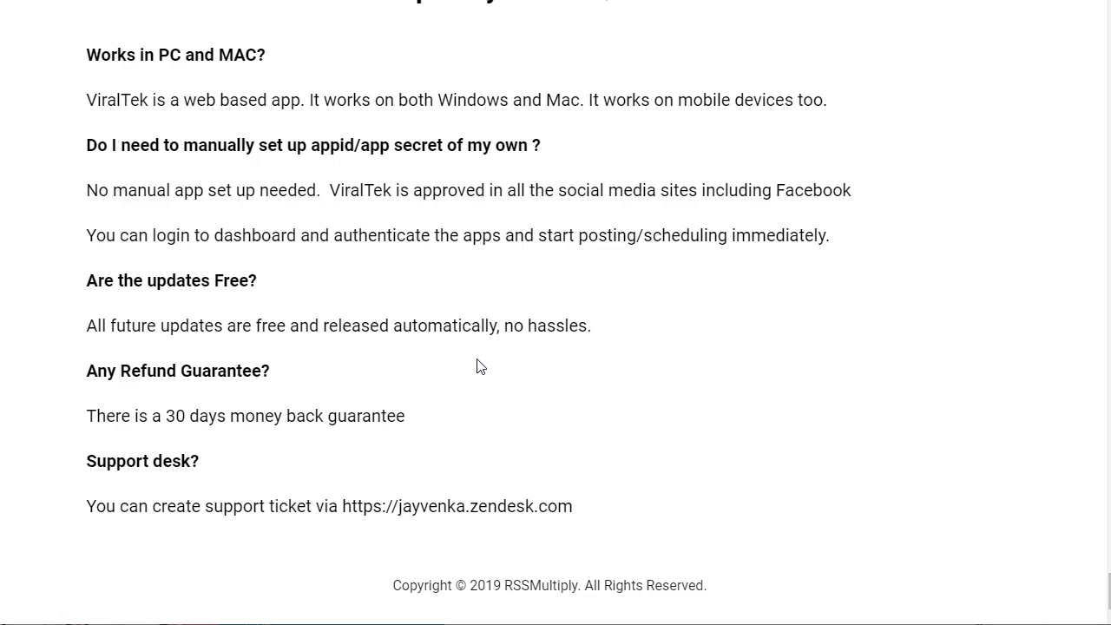
Review the share counters and recent activity on the home dashboard, and bring up the weekly post calendar.
scroll(477, 365, "up", 15)
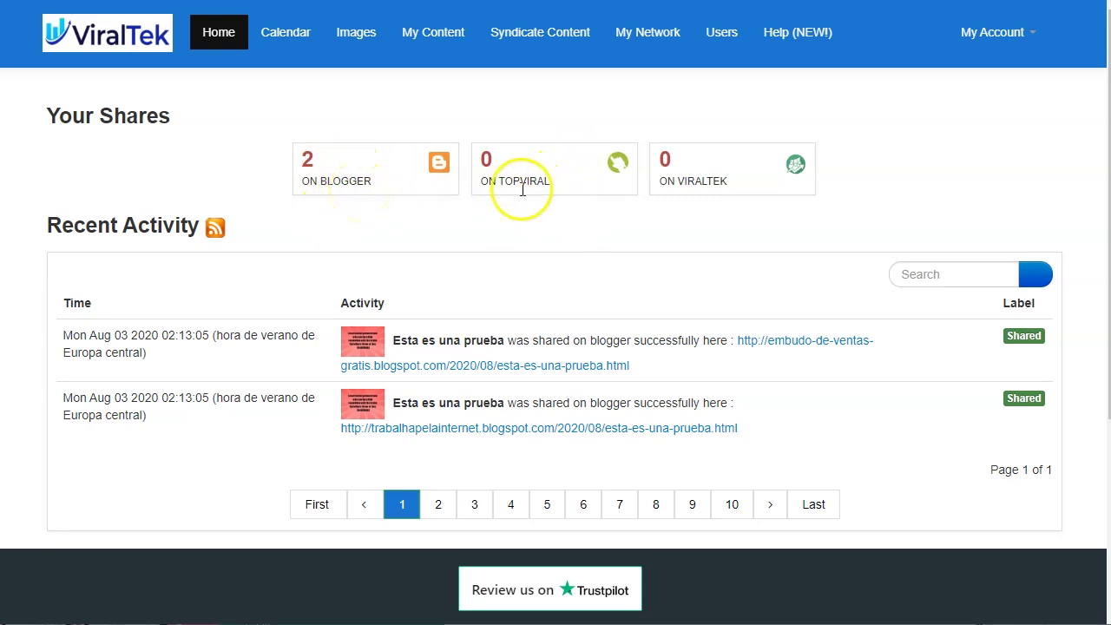
left_click(537, 236)
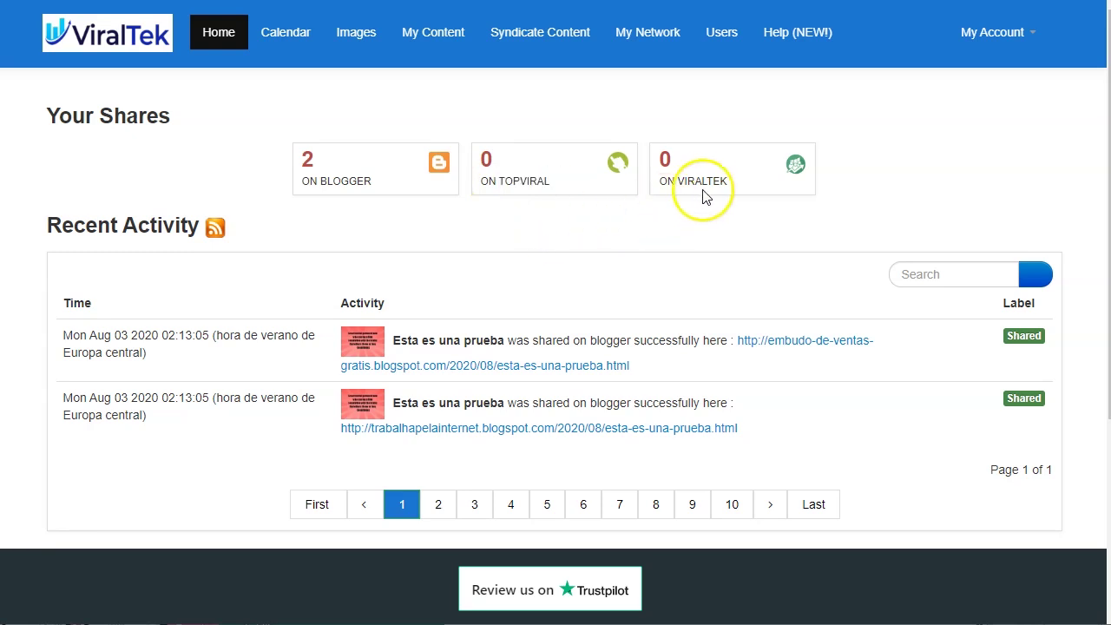
left_click(647, 232)
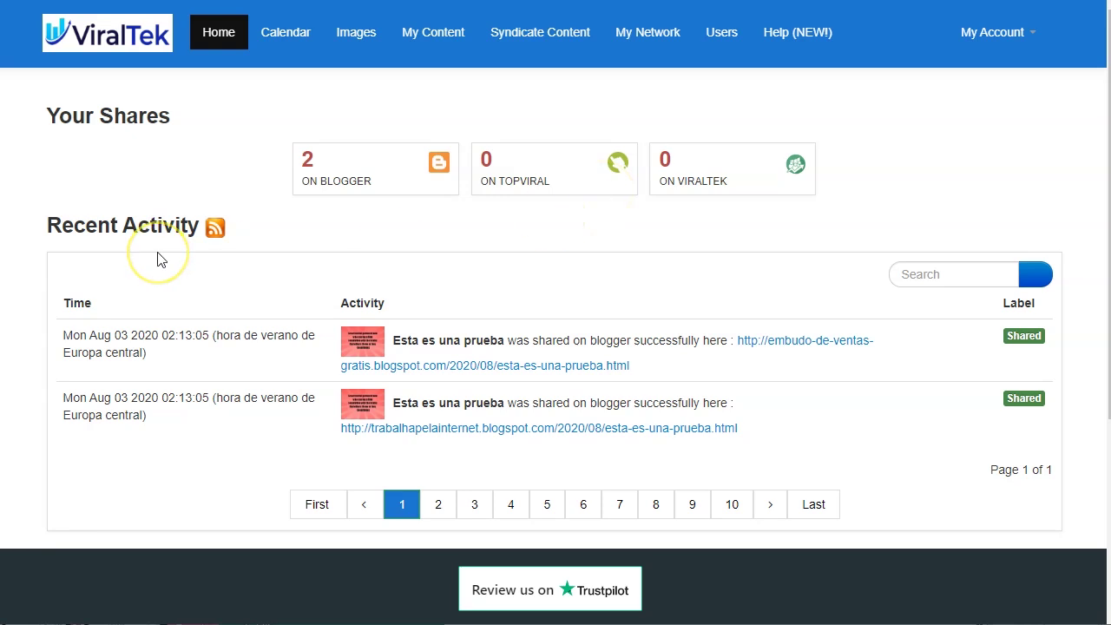
scroll(157, 260, "down", 3)
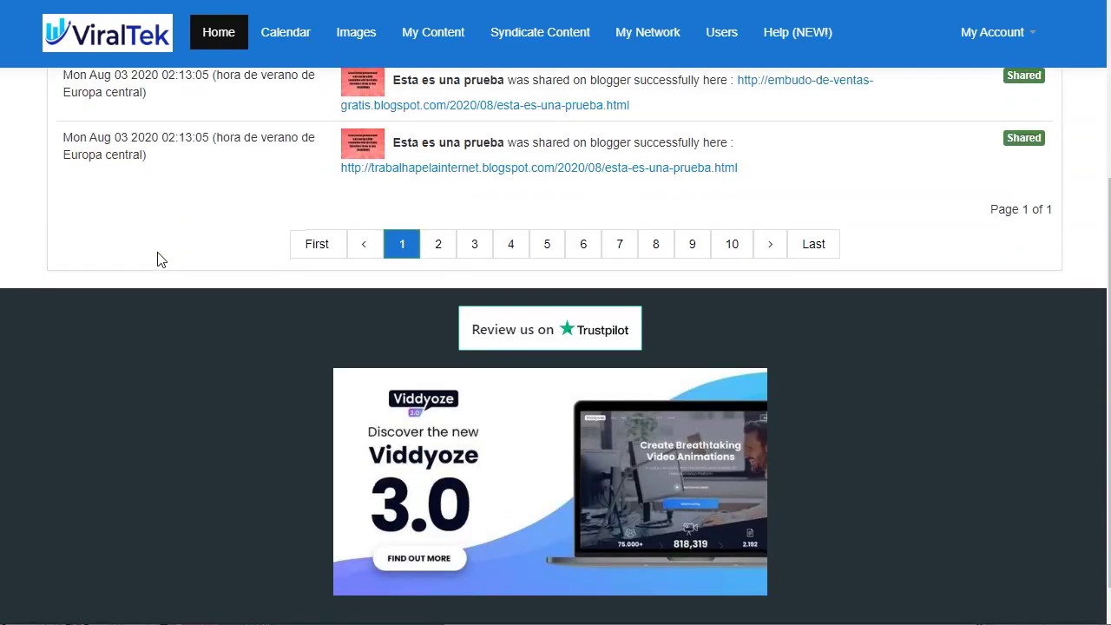
scroll(157, 259, "up", 3)
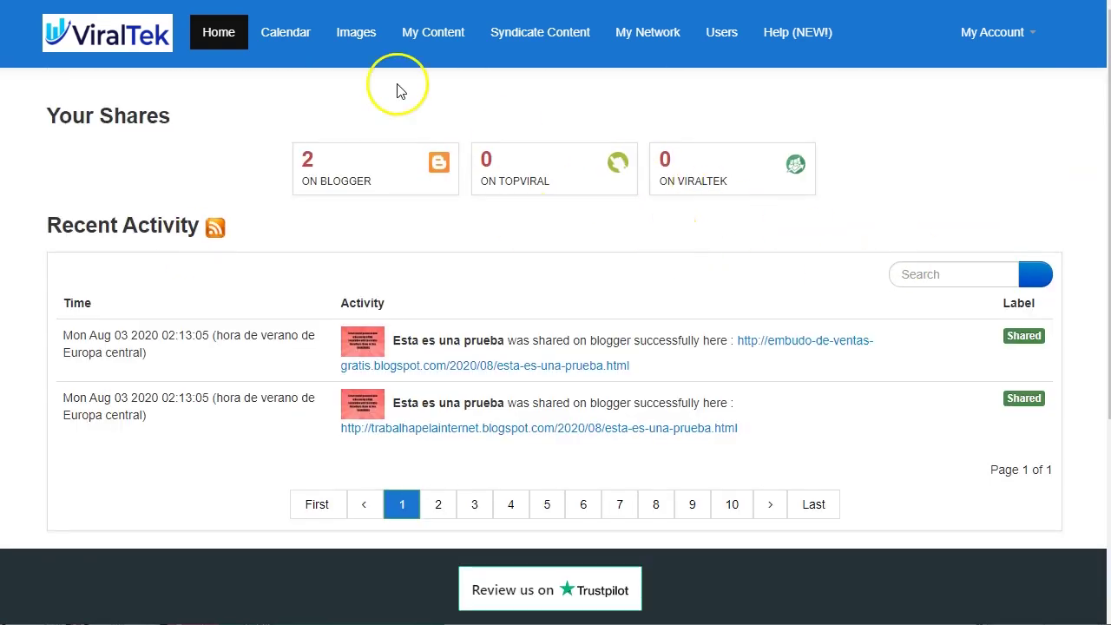
left_click(313, 47)
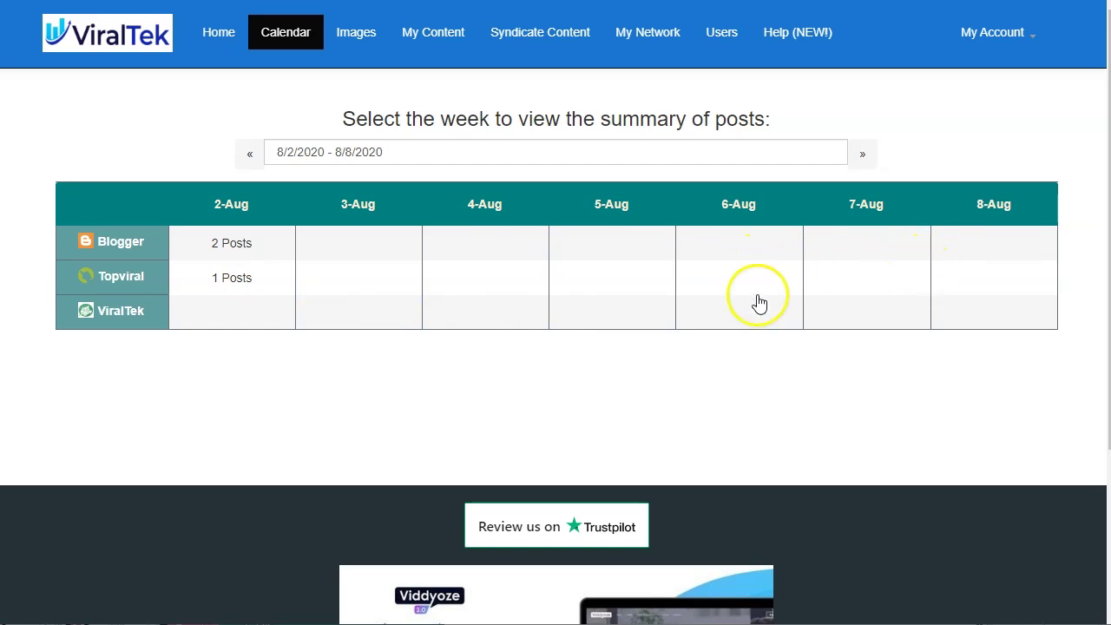
Open the image editor and look over its text options and image filters.
left_click(367, 43)
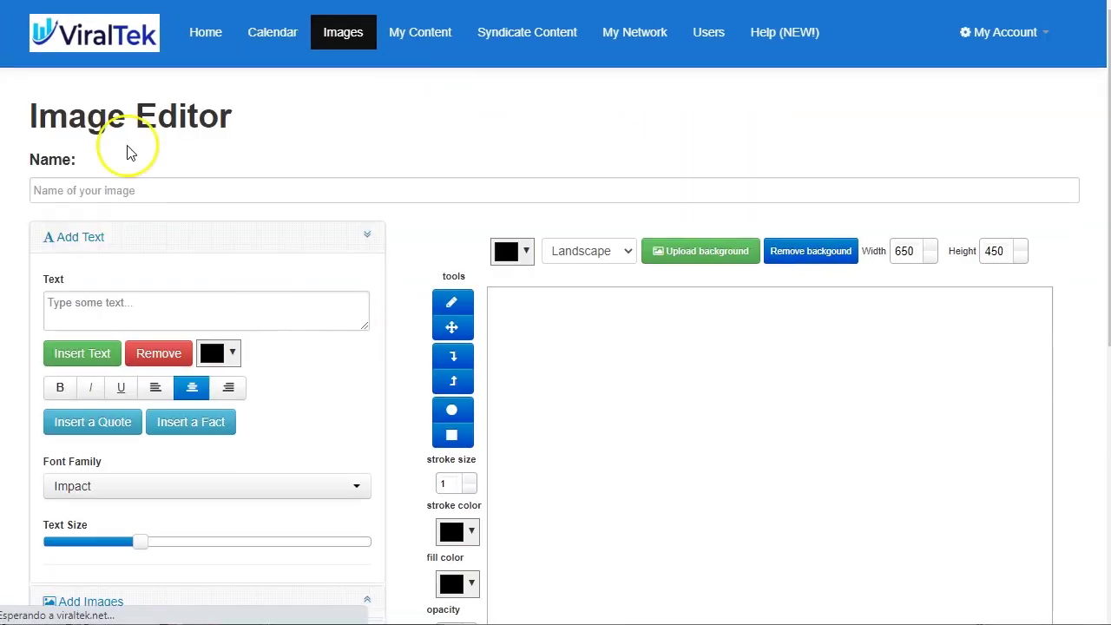
scroll(732, 367, "down", 1)
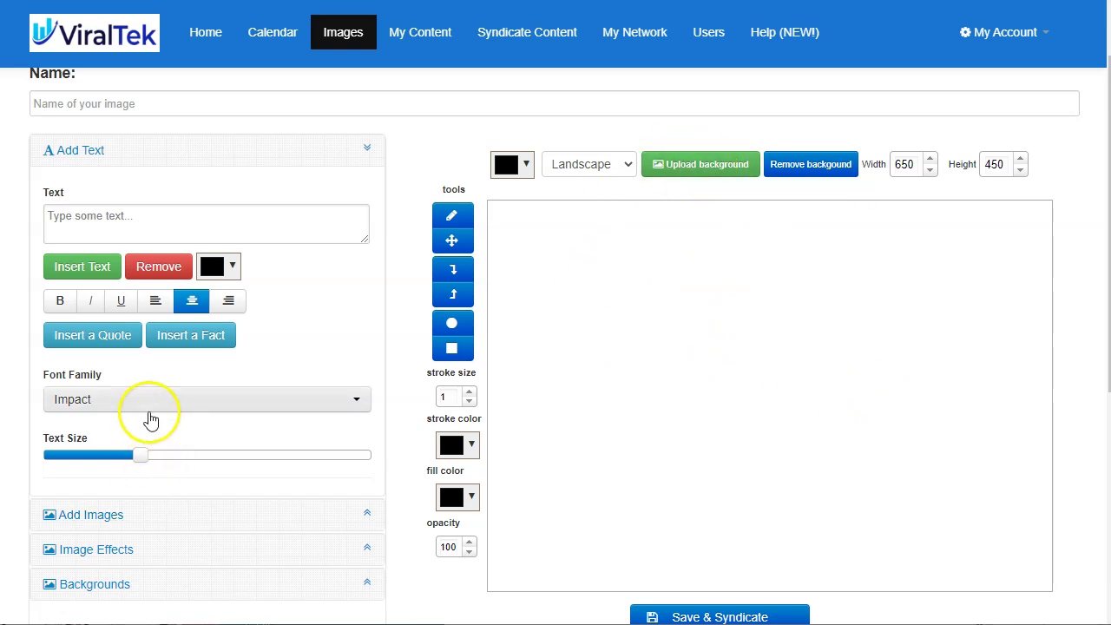
left_click(98, 156)
left_click(73, 151)
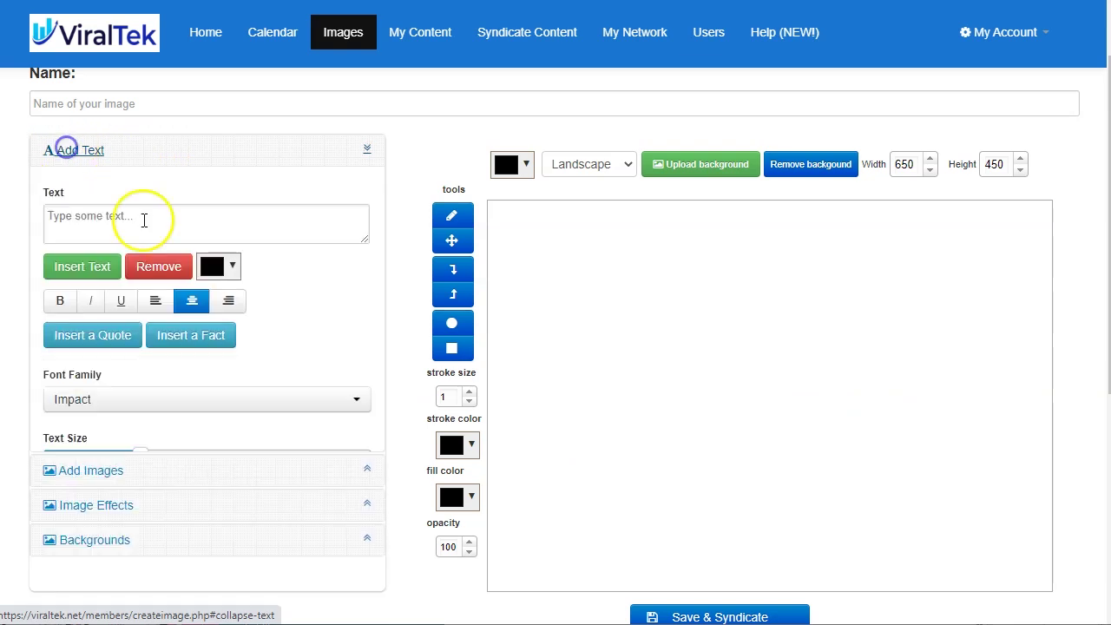
left_click(75, 149)
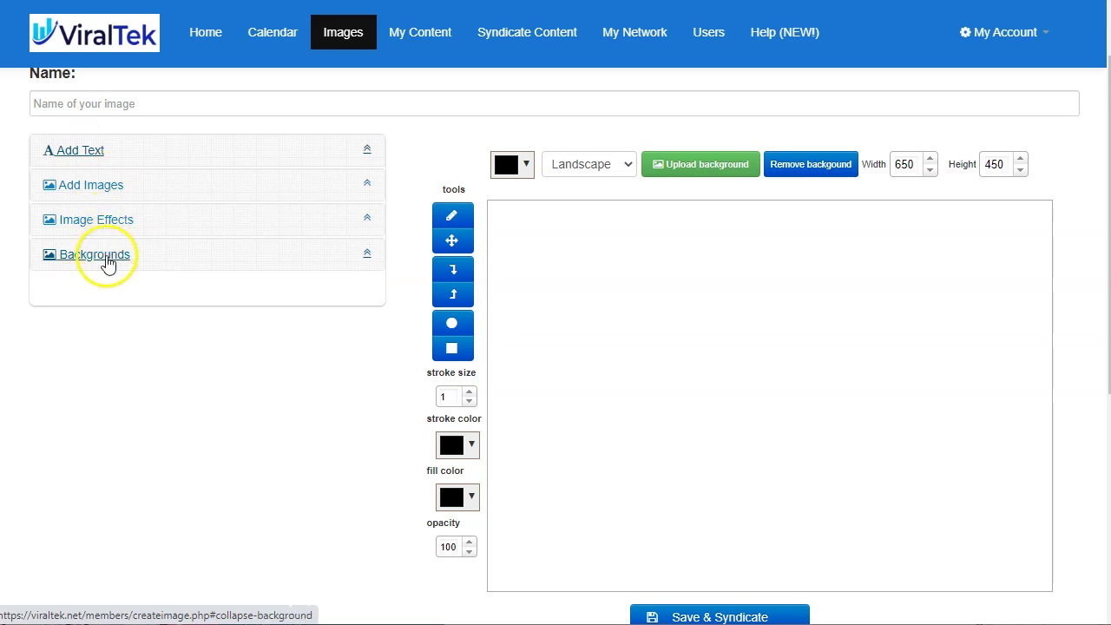
left_click(106, 219)
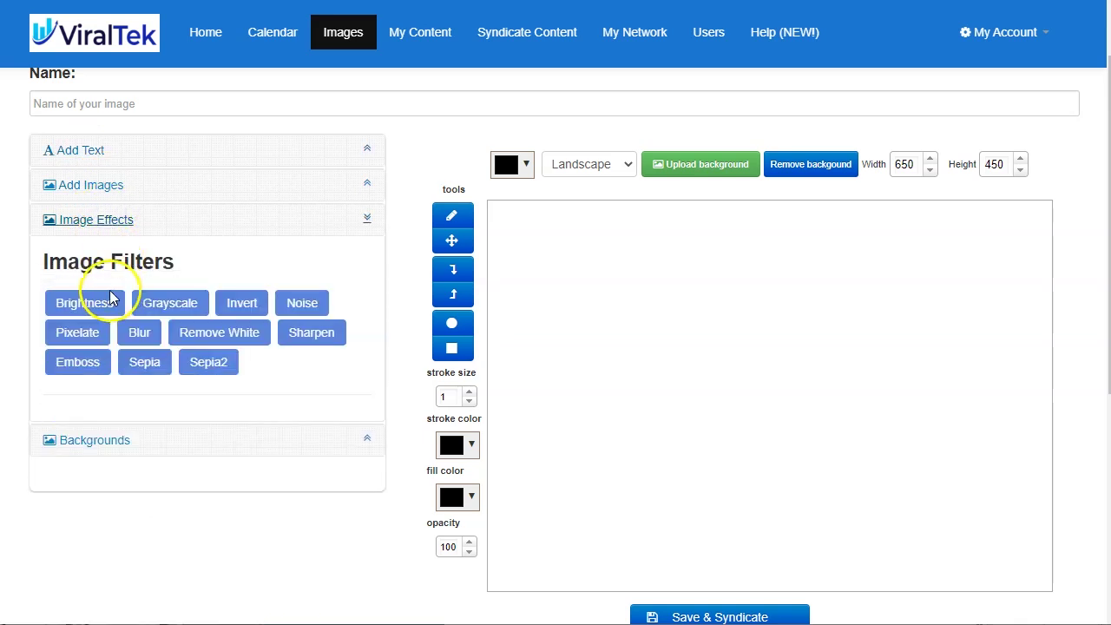
Browse the preset backgrounds offered in the image editor.
left_click(114, 441)
scroll(189, 460, "down", 3)
scroll(472, 290, "down", 4)
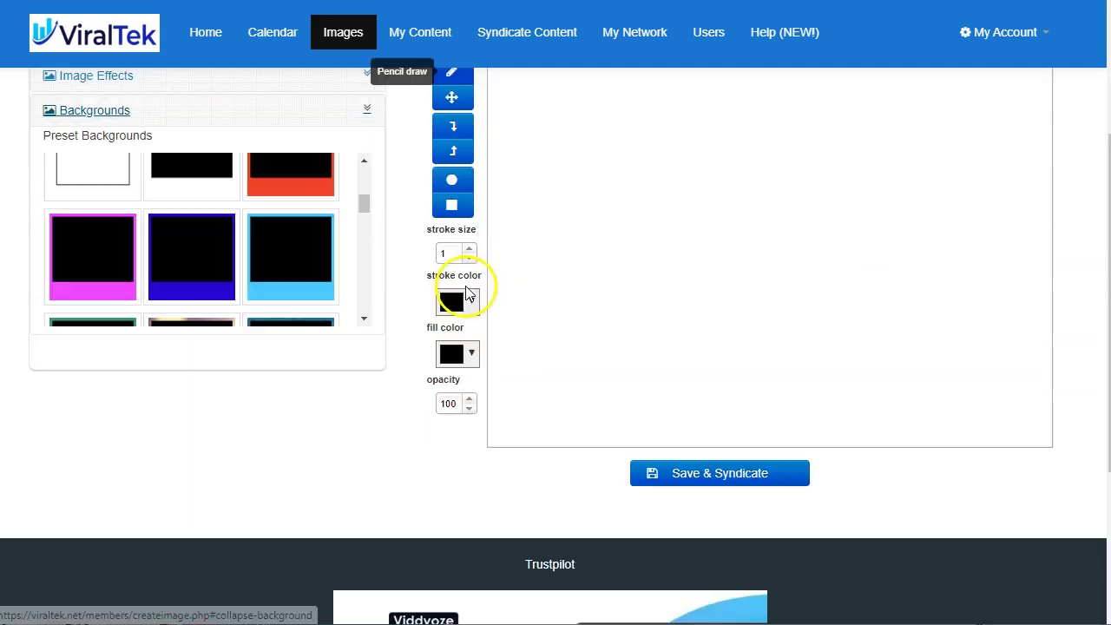
scroll(182, 216, "up", 4)
scroll(259, 350, "down", 3)
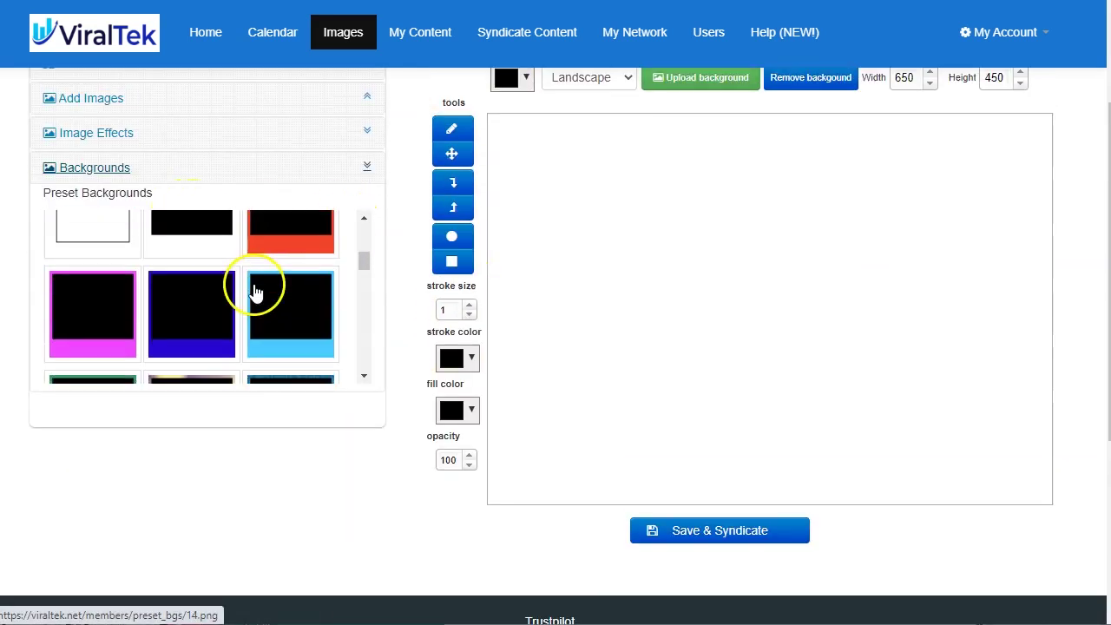
scroll(156, 304, "down", 3)
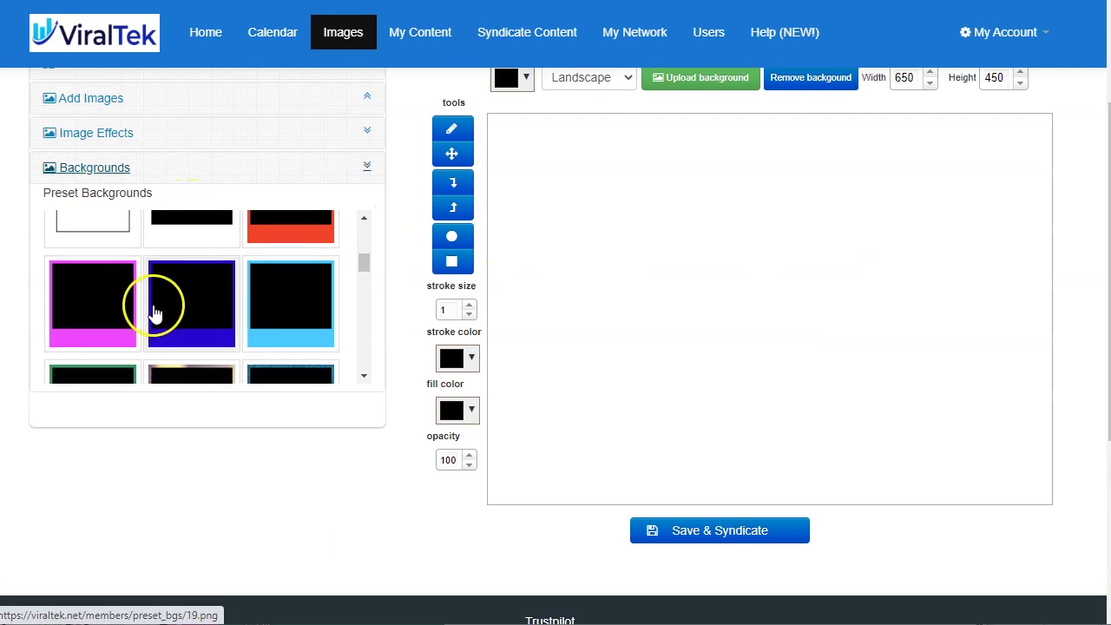
scroll(258, 303, "up", 6)
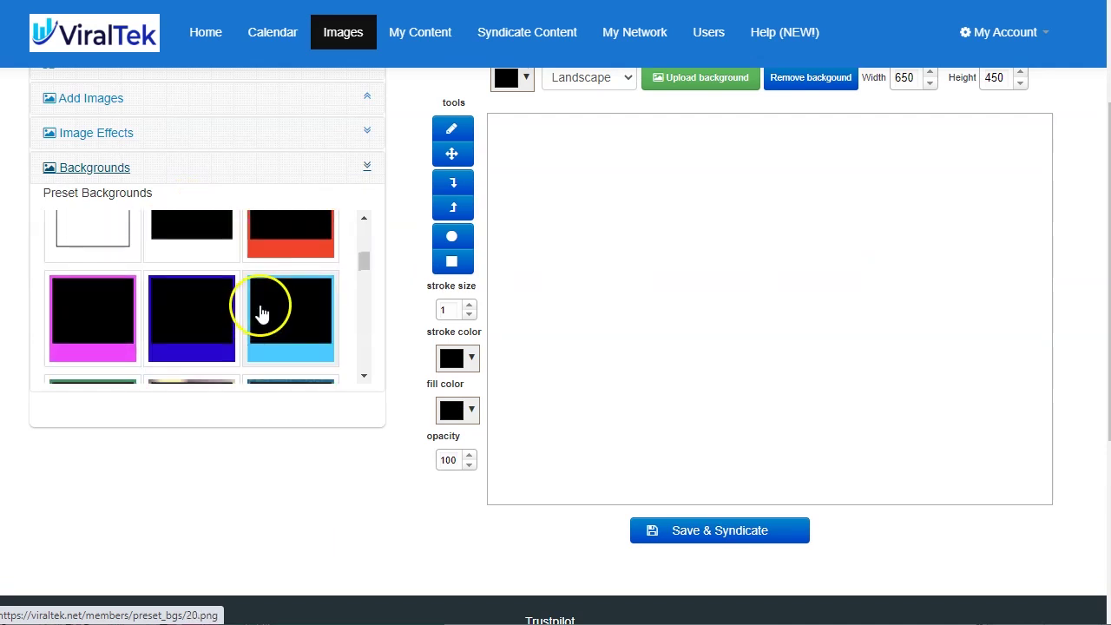
Review the saved content list with its import and upload options, and bring up the form for syndicating content.
left_click(431, 36)
scroll(624, 347, "down", 2)
scroll(623, 347, "up", 2)
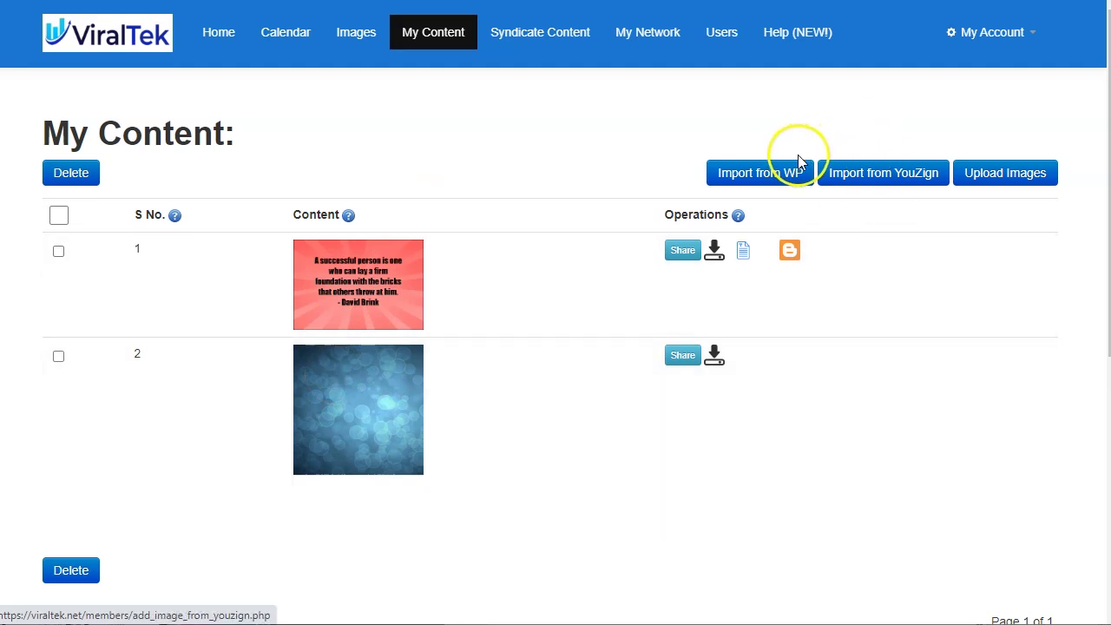
left_click(884, 187)
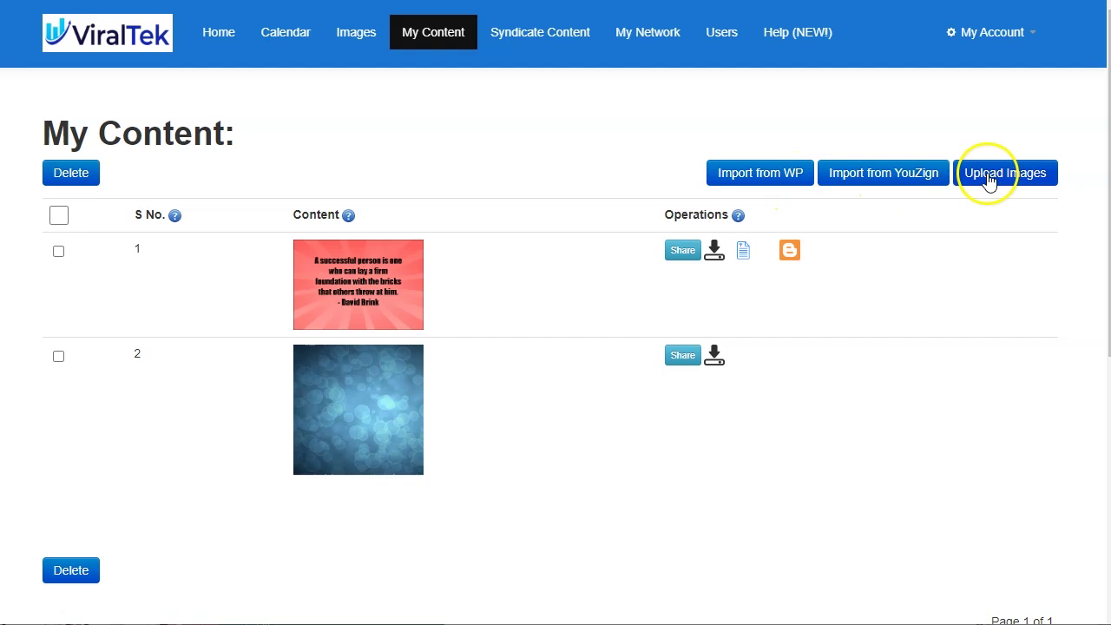
left_click(566, 52)
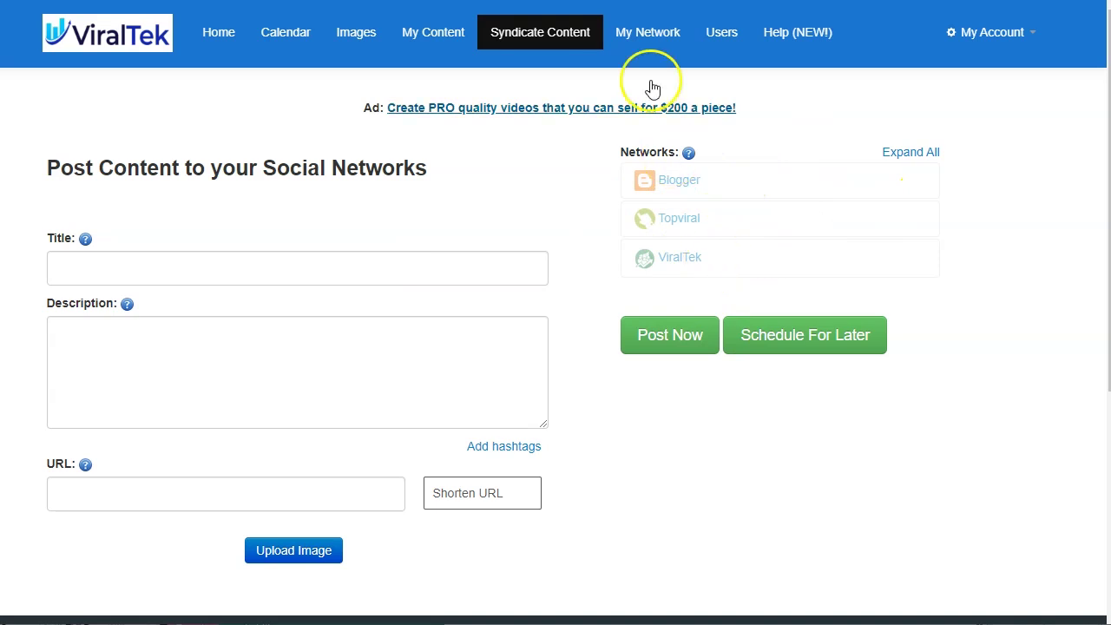
Look over the supported social networks, opening and closing the WordPress accounts window.
left_click(659, 40)
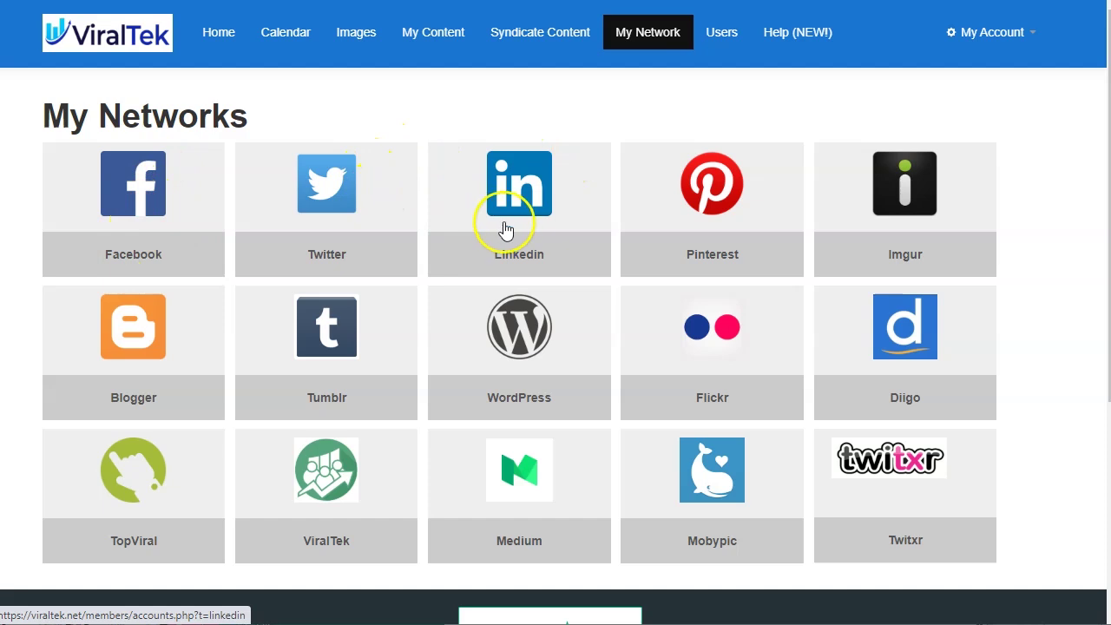
scroll(223, 340, "down", 1)
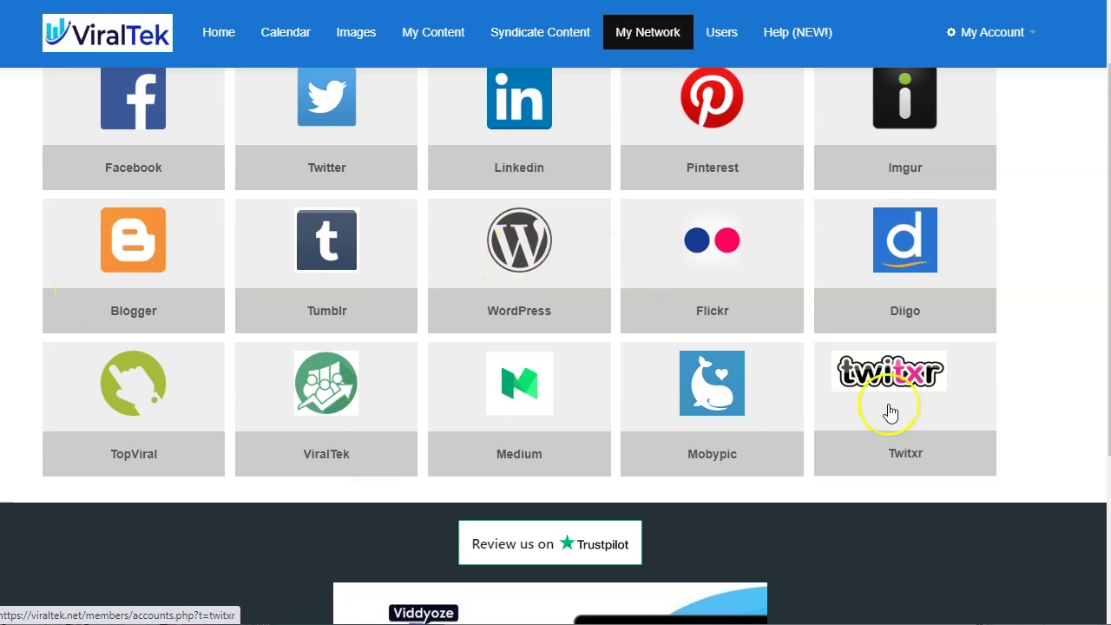
scroll(398, 378, "up", 1)
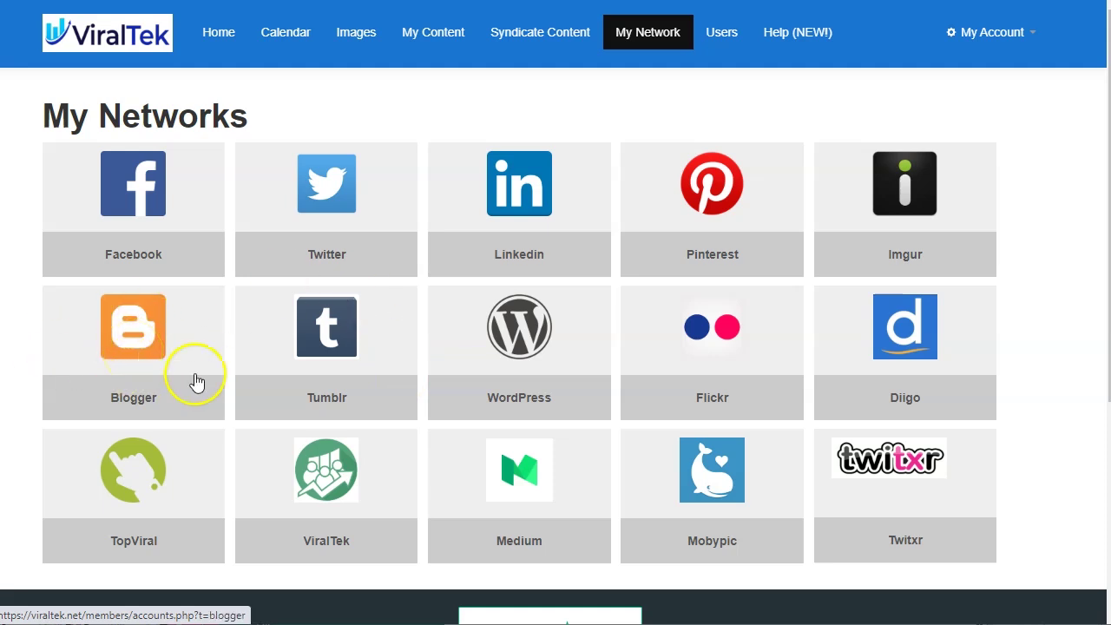
left_click(528, 330)
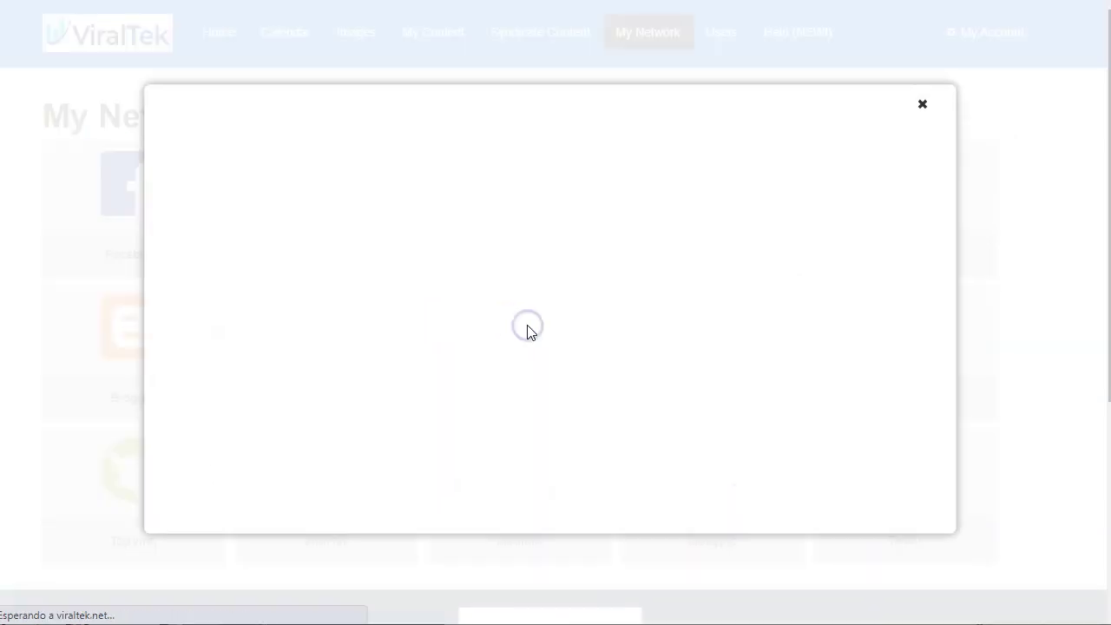
left_click(922, 105)
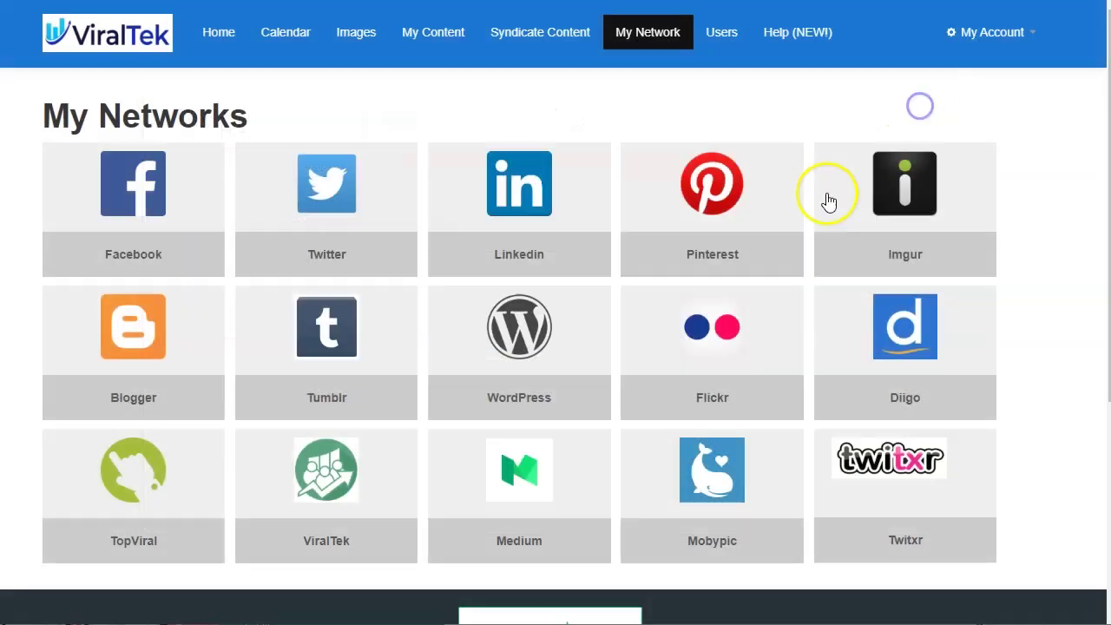
View the user list and check the access level in the account's profile details.
left_click(722, 35)
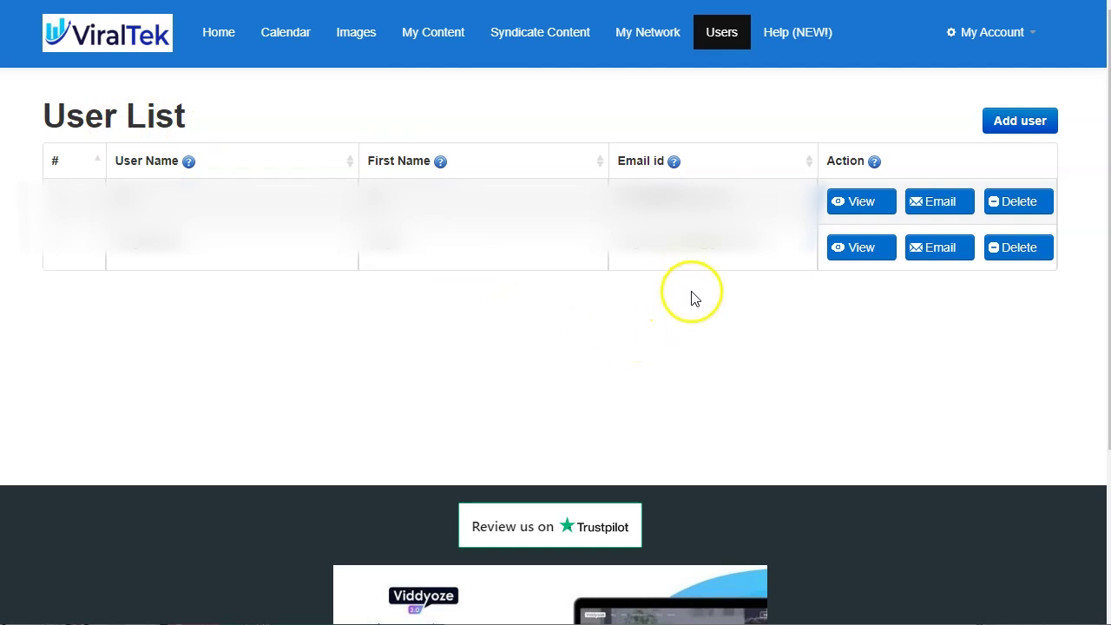
left_click(993, 33)
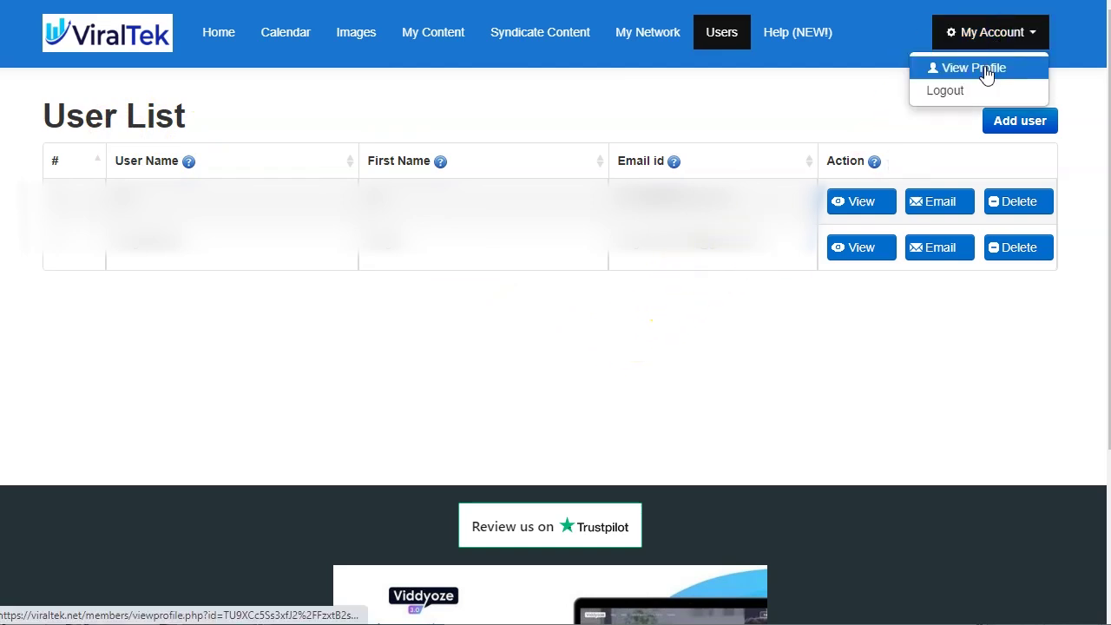
left_click(986, 67)
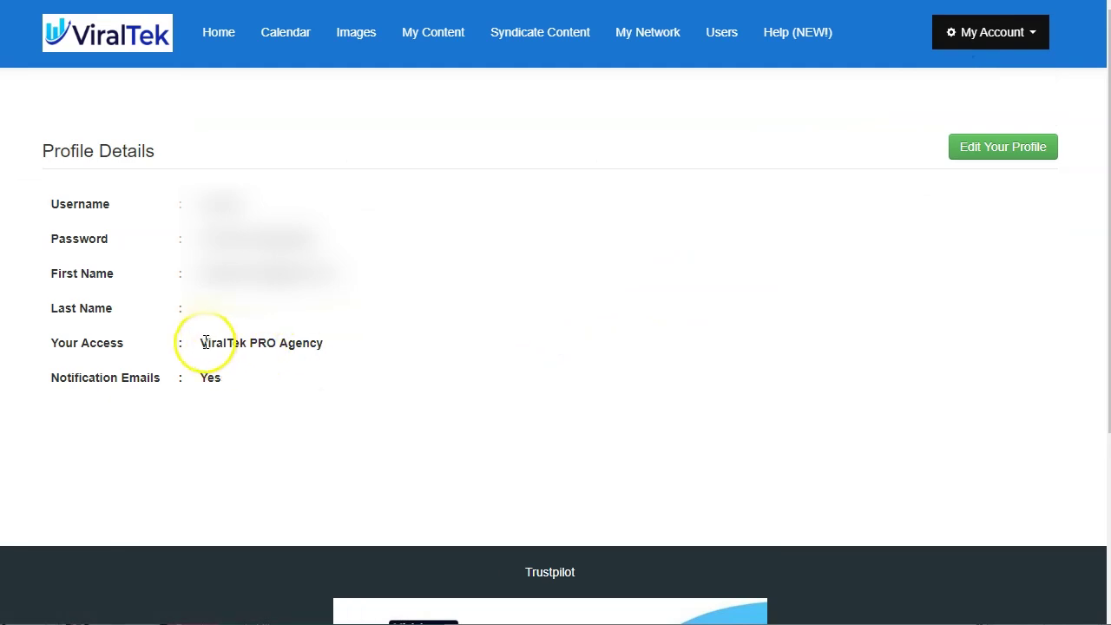
left_click(203, 341)
left_click_drag(122, 361, 332, 359)
left_click(353, 434)
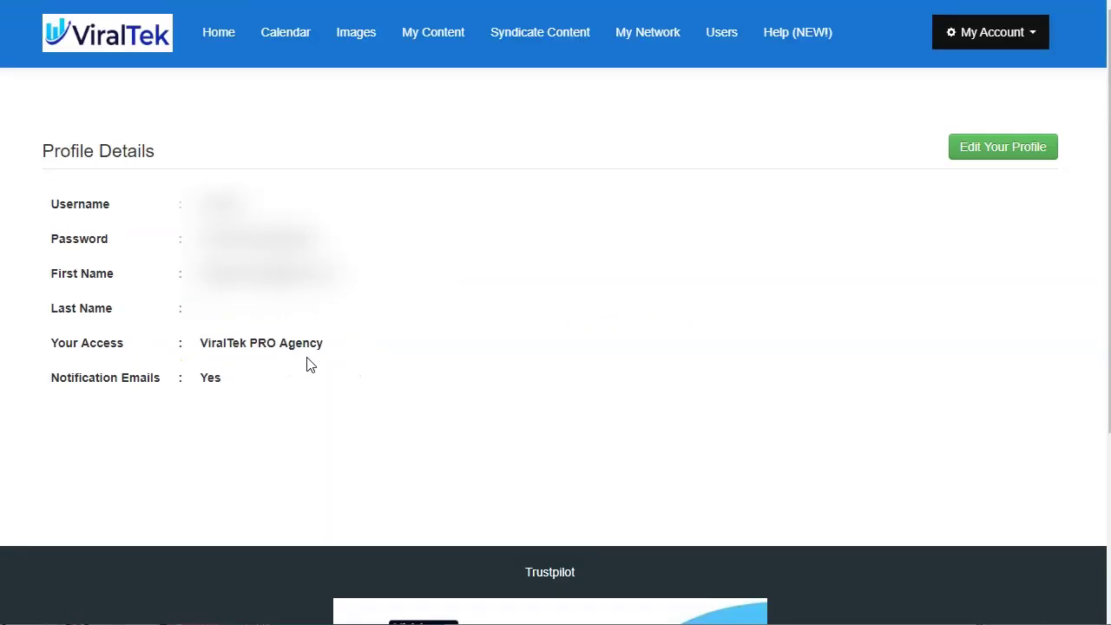
Start a social network post from the blue bokeh image in the saved content and look over the posting form.
left_click(370, 53)
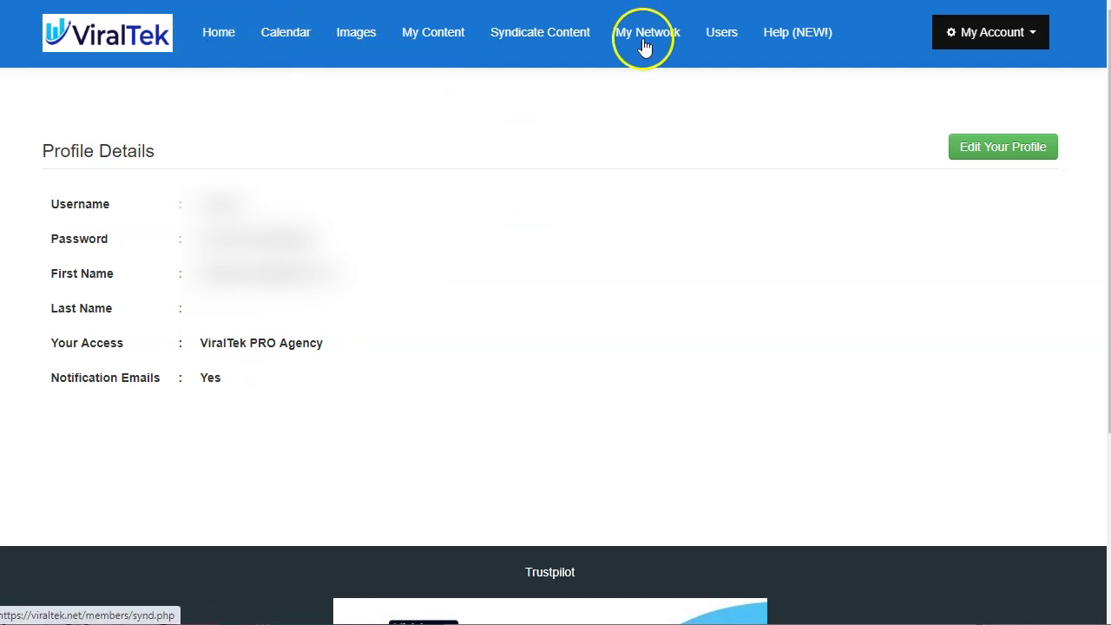
left_click(514, 37)
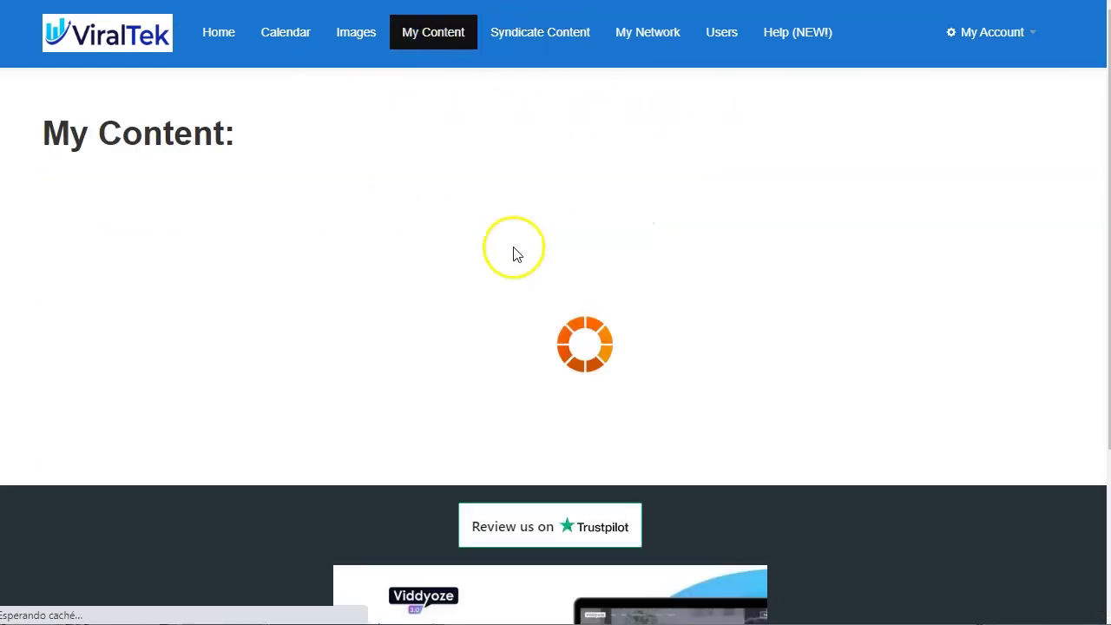
scroll(434, 42, "down", 1)
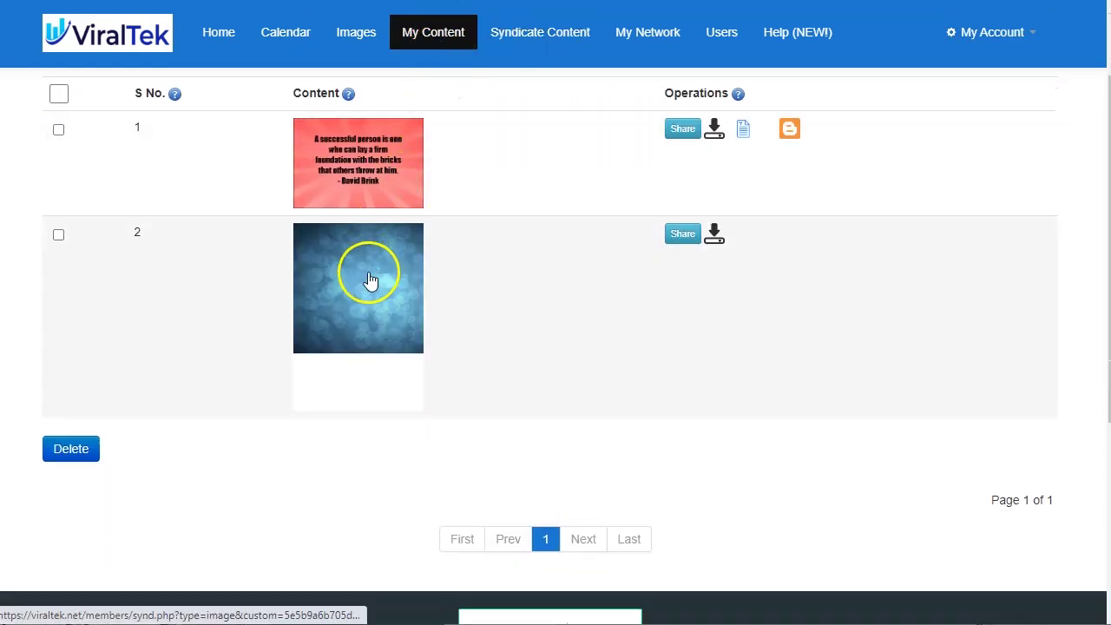
left_click(367, 280)
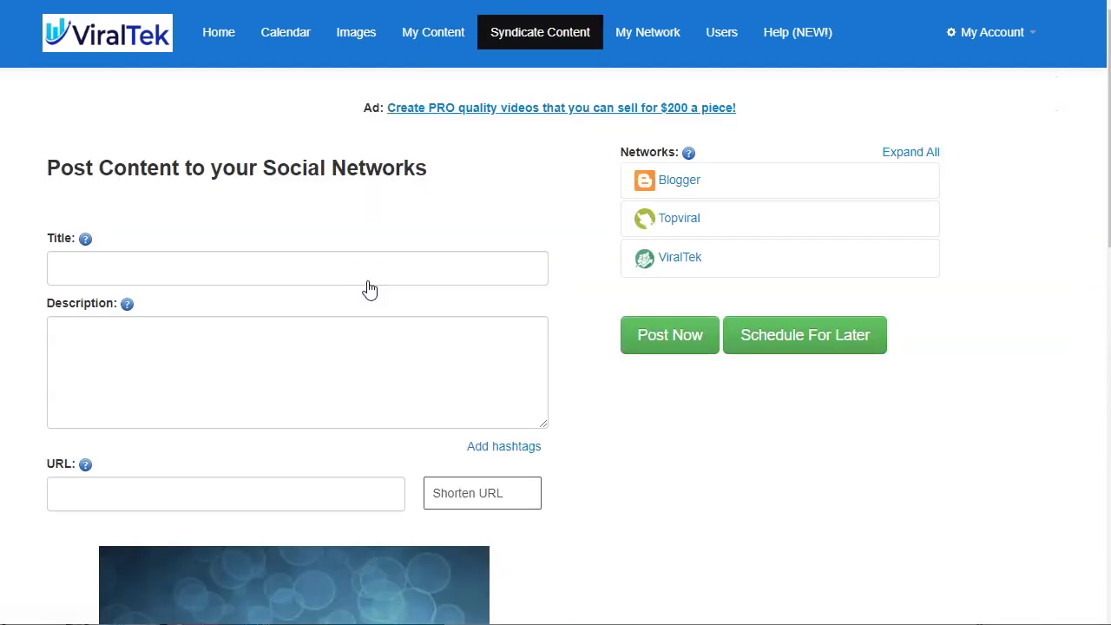
scroll(347, 390, "down", 4)
scroll(337, 433, "down", 3)
scroll(300, 471, "up", 7)
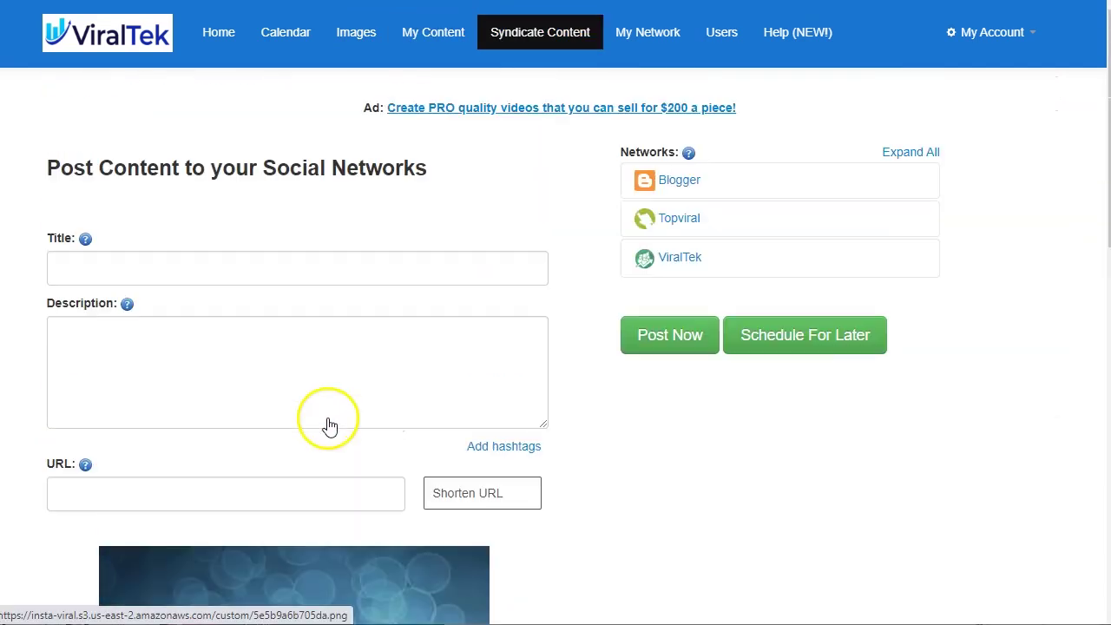
Title the post "Prueba publicación Viraltek" and describe it as "Esta es una prueba para publicar en mis blogs de bloger en automático. Todo al mismo tiempo.".
left_click(275, 260)
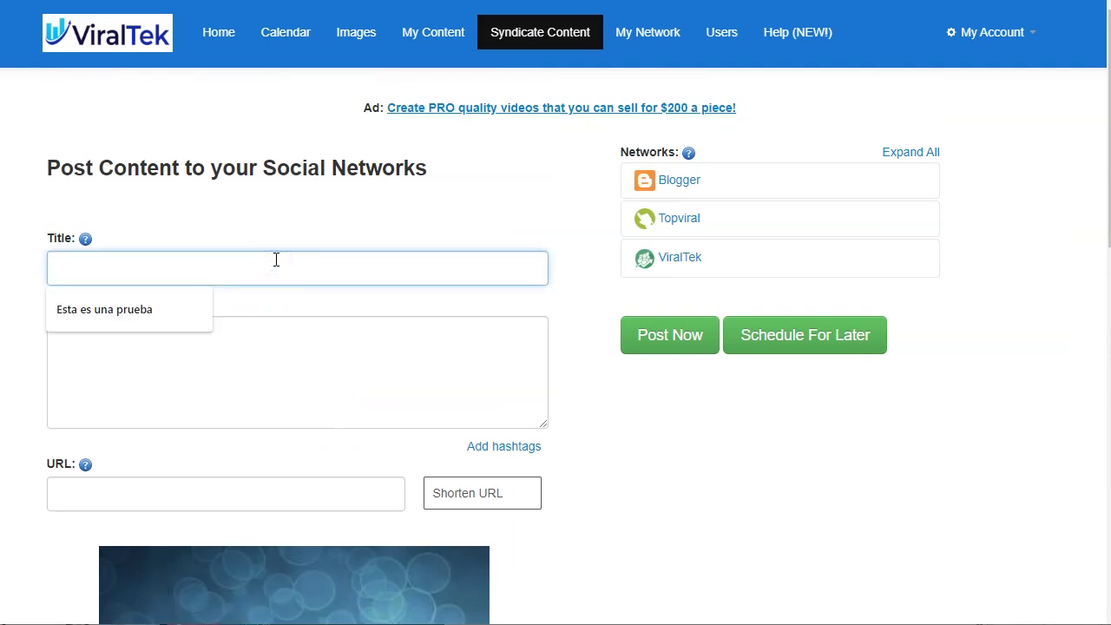
type("Prueba publicación Viraltek")
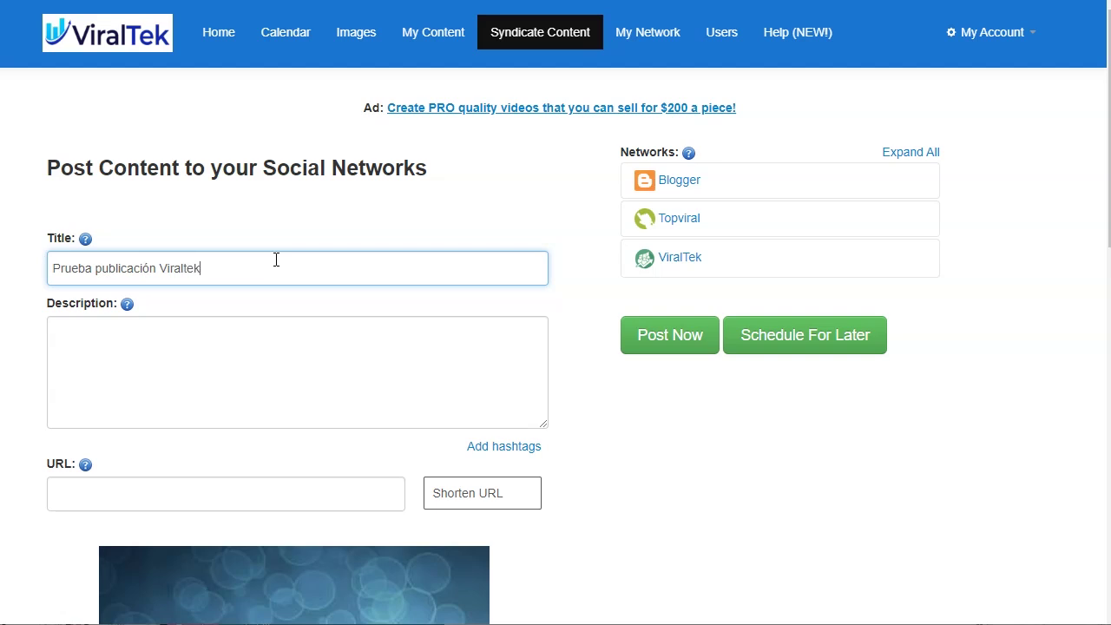
left_click(273, 374)
type("Es")
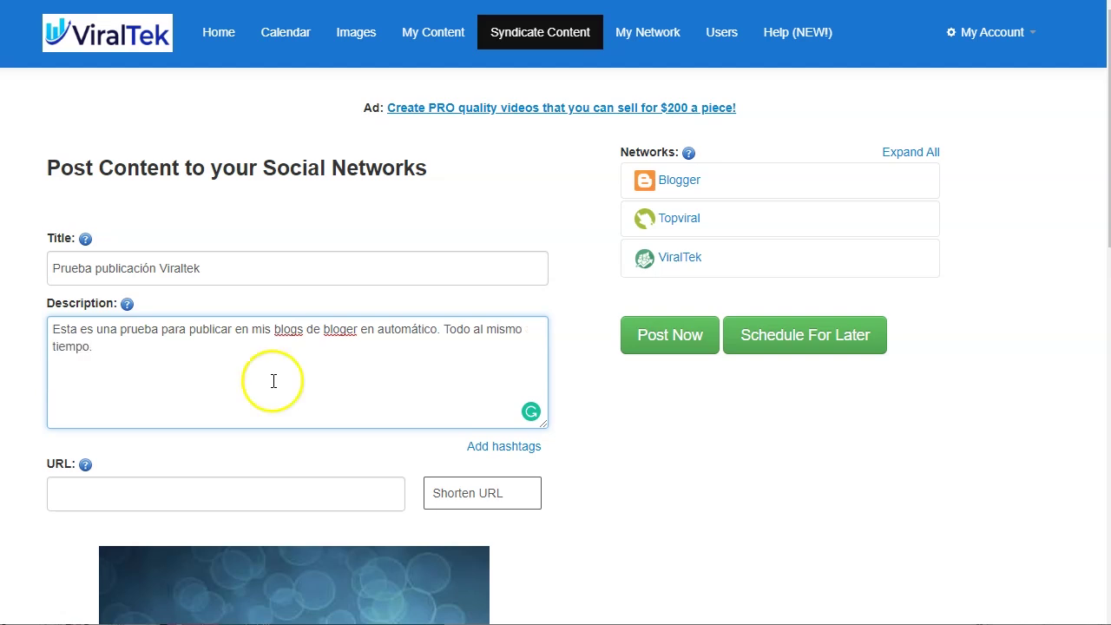
Fill the post's URL with the suggested personal website address and check the attached image.
scroll(273, 380, "down", 2)
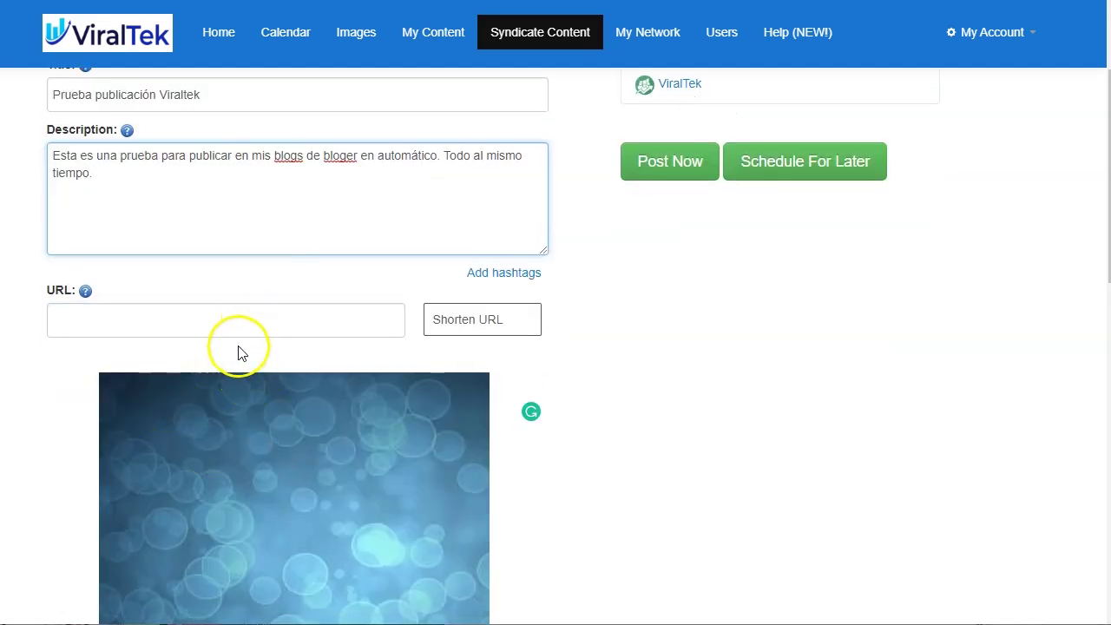
scroll(241, 353, "up", 2)
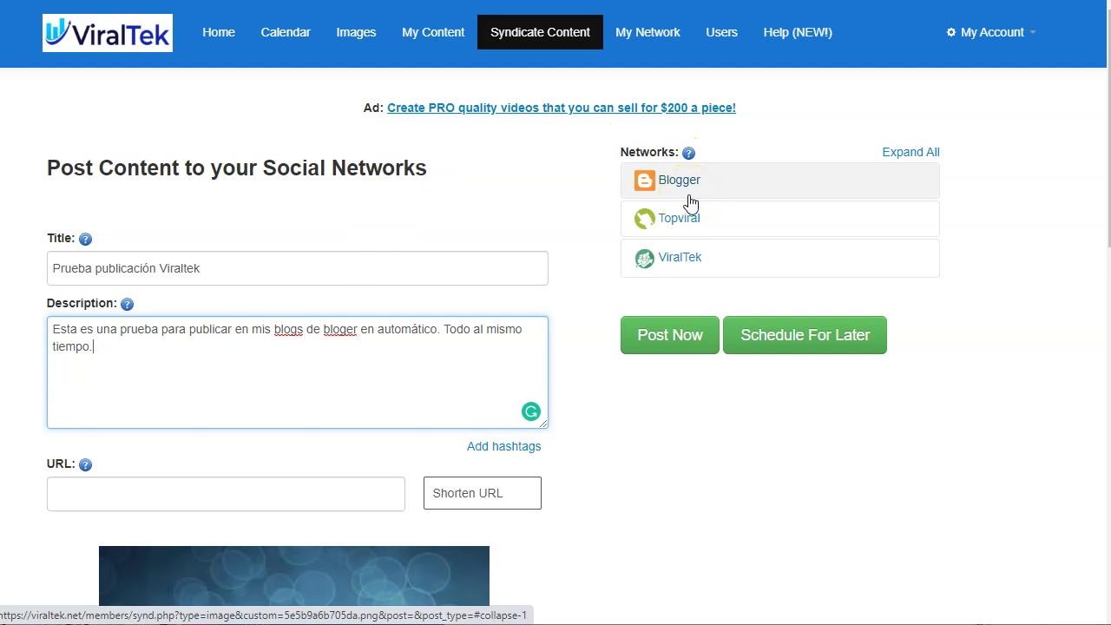
scroll(691, 202, "down", 1)
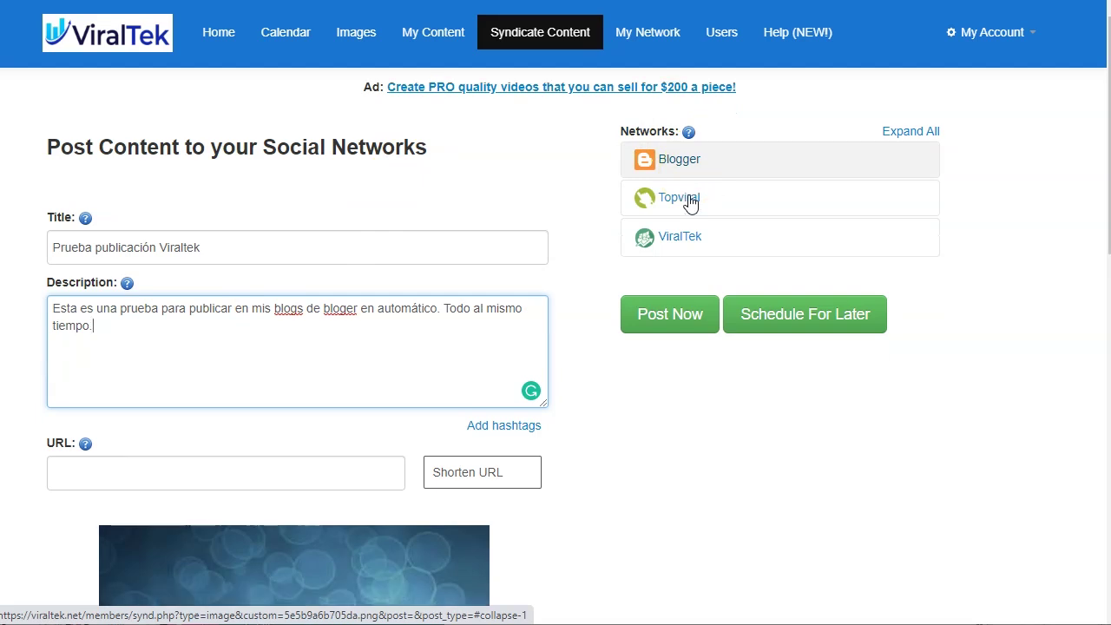
left_click(125, 395)
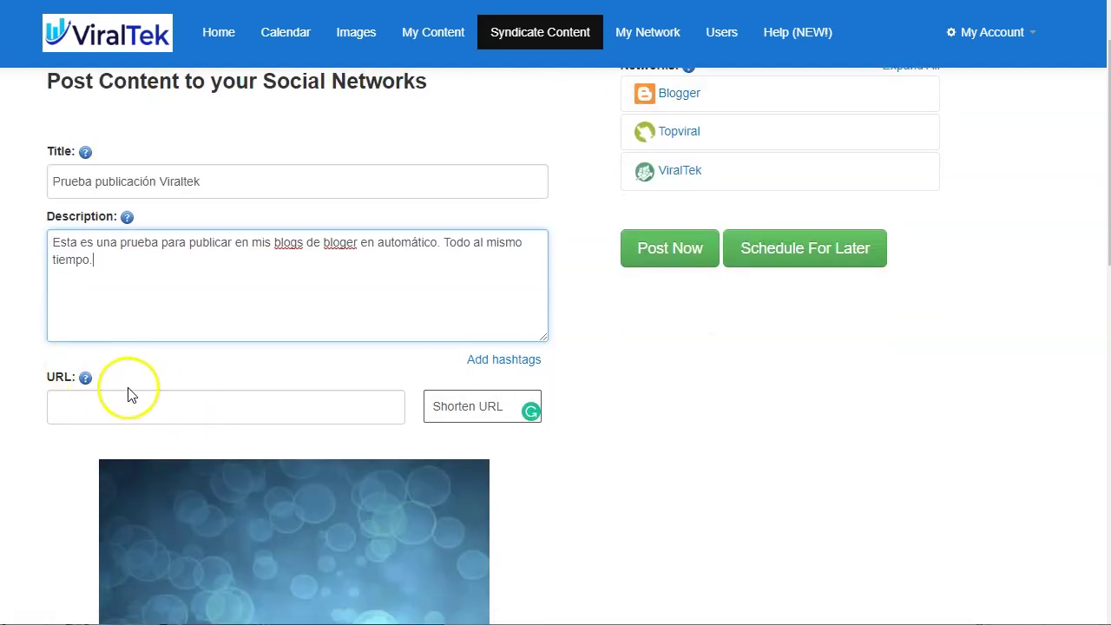
left_click(84, 406)
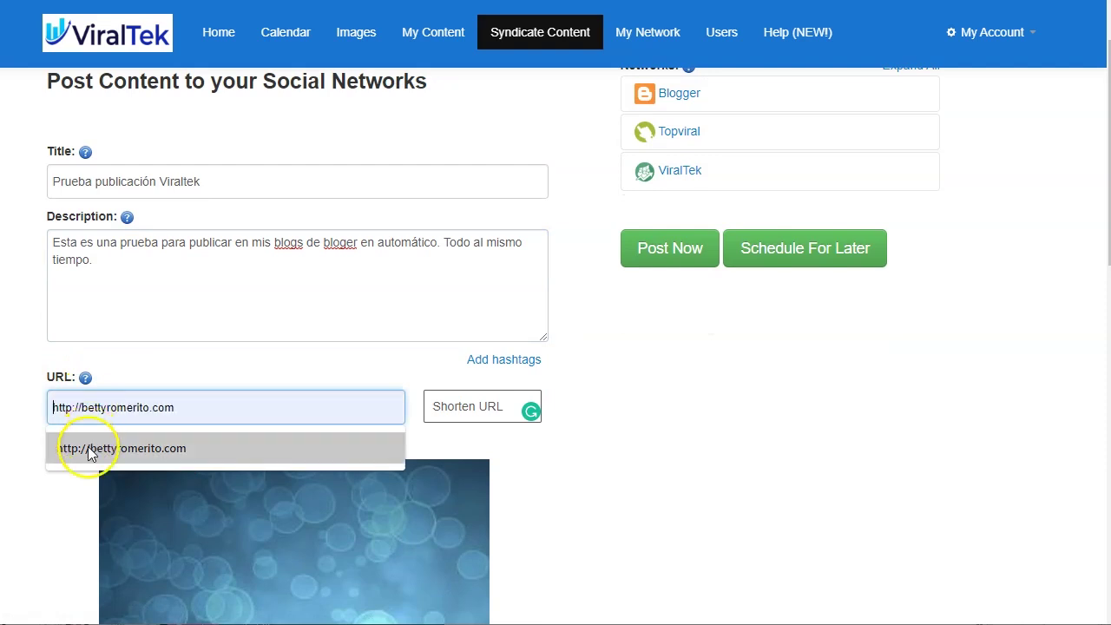
left_click(88, 448)
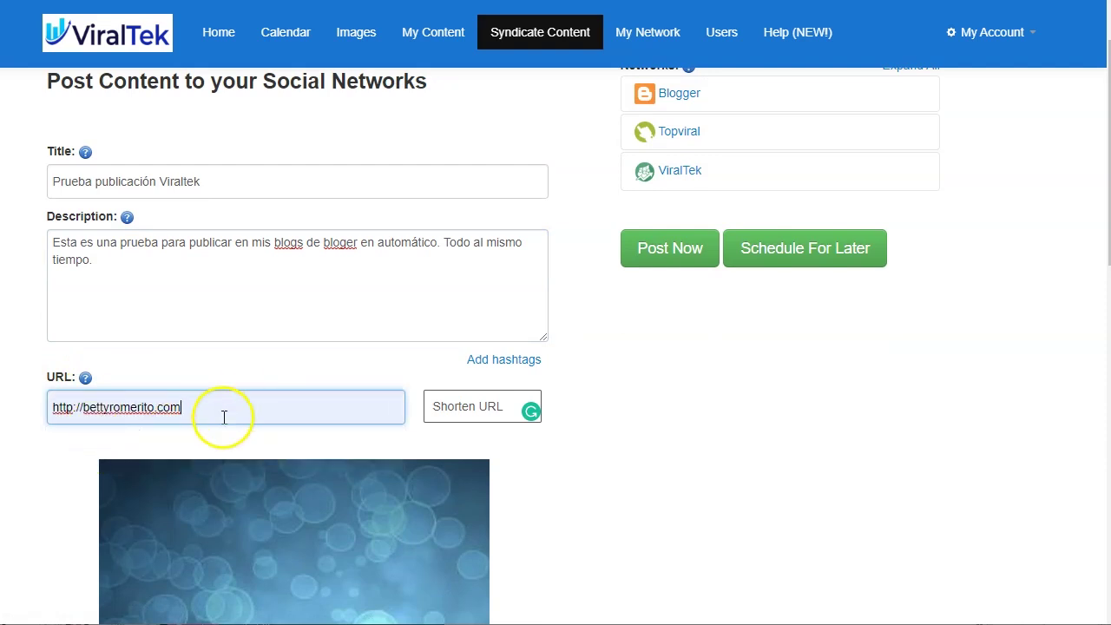
scroll(249, 486, "down", 3)
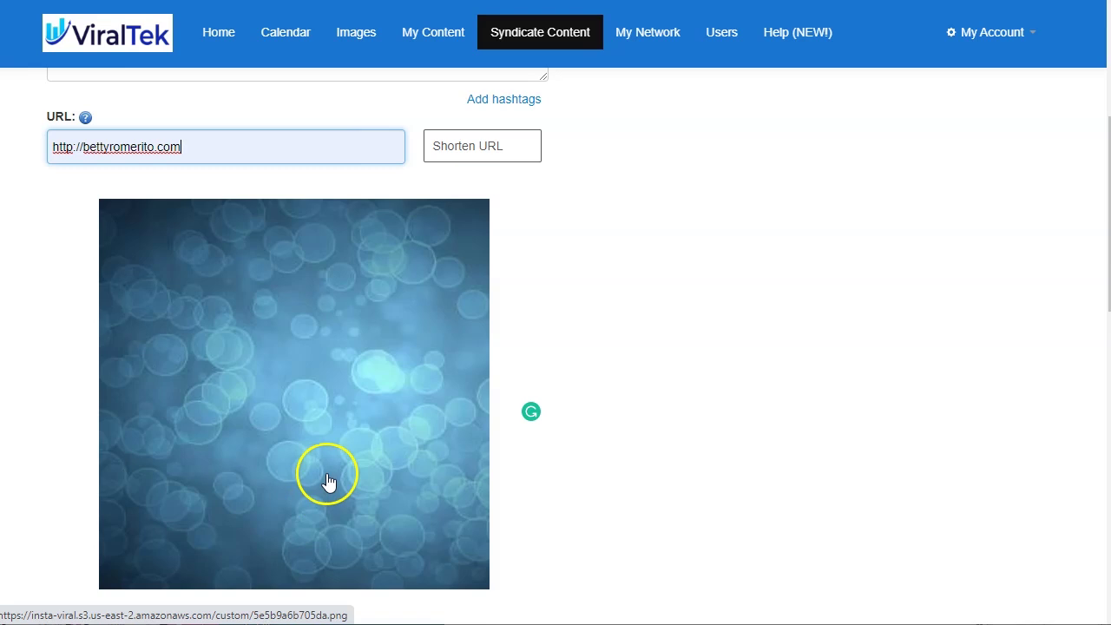
scroll(328, 482, "up", 4)
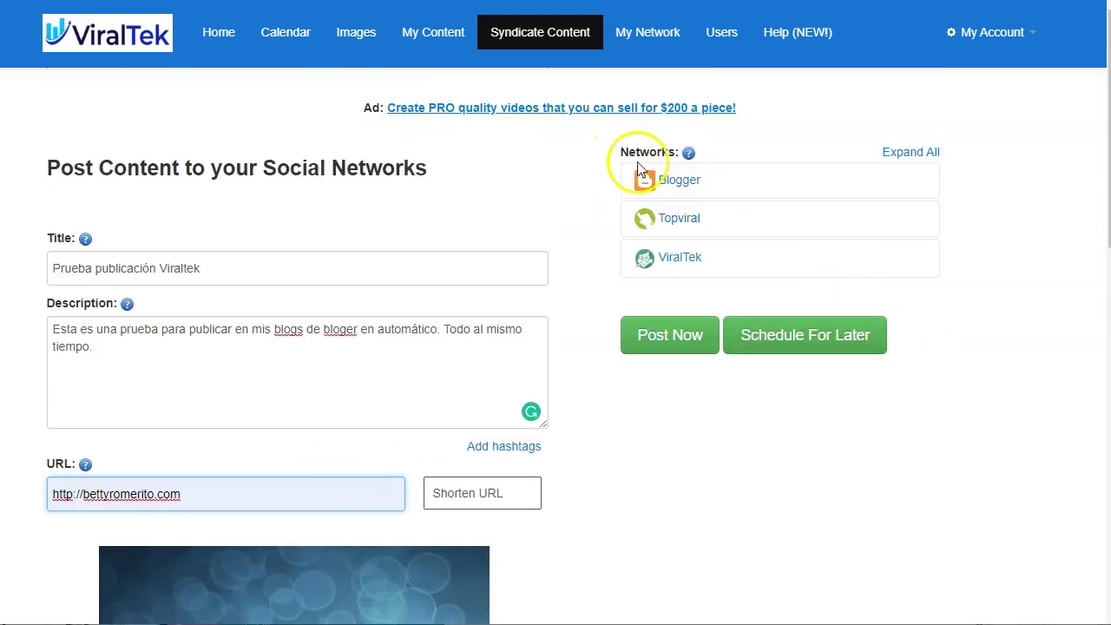
Examine the Blogger and Topviral destination lists and the option for posting in ViralTek itself.
left_click(691, 180)
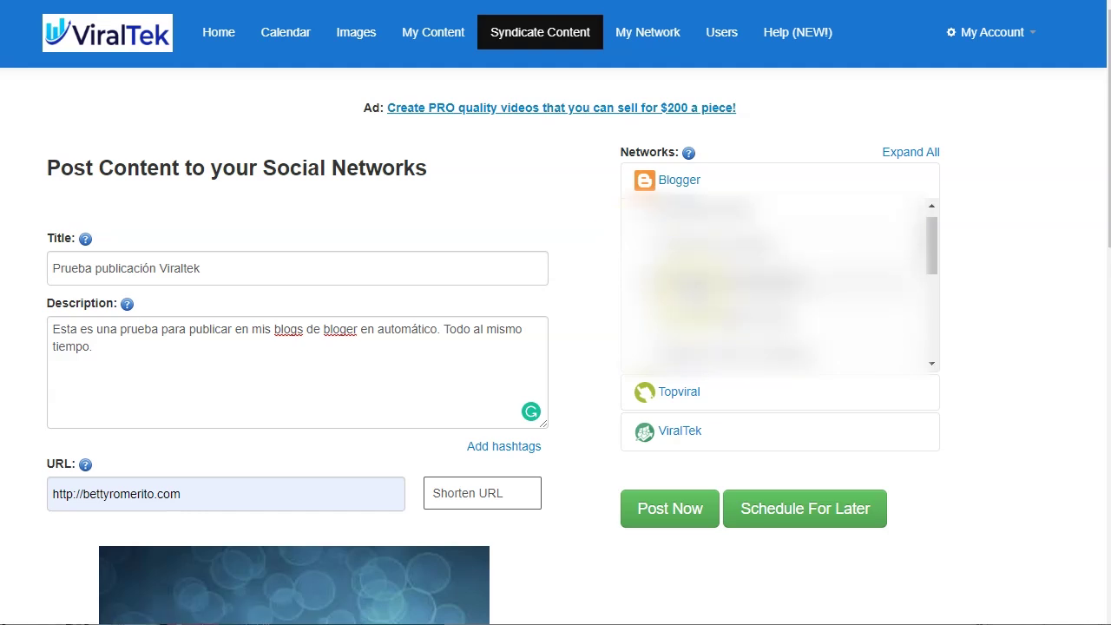
scroll(782, 287, "down", 3)
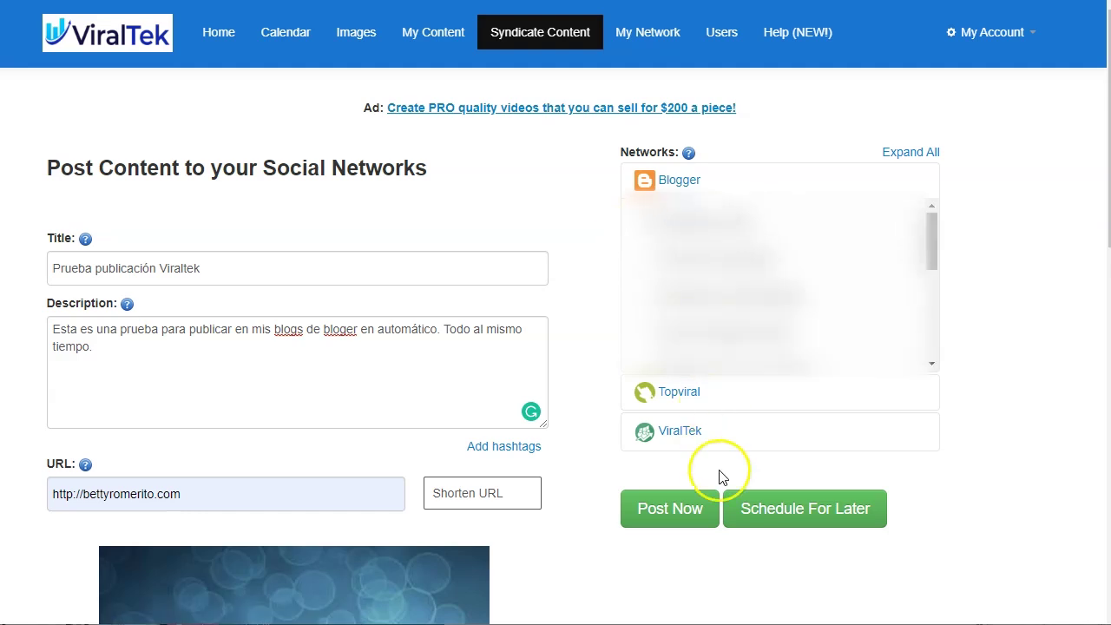
left_click(688, 395)
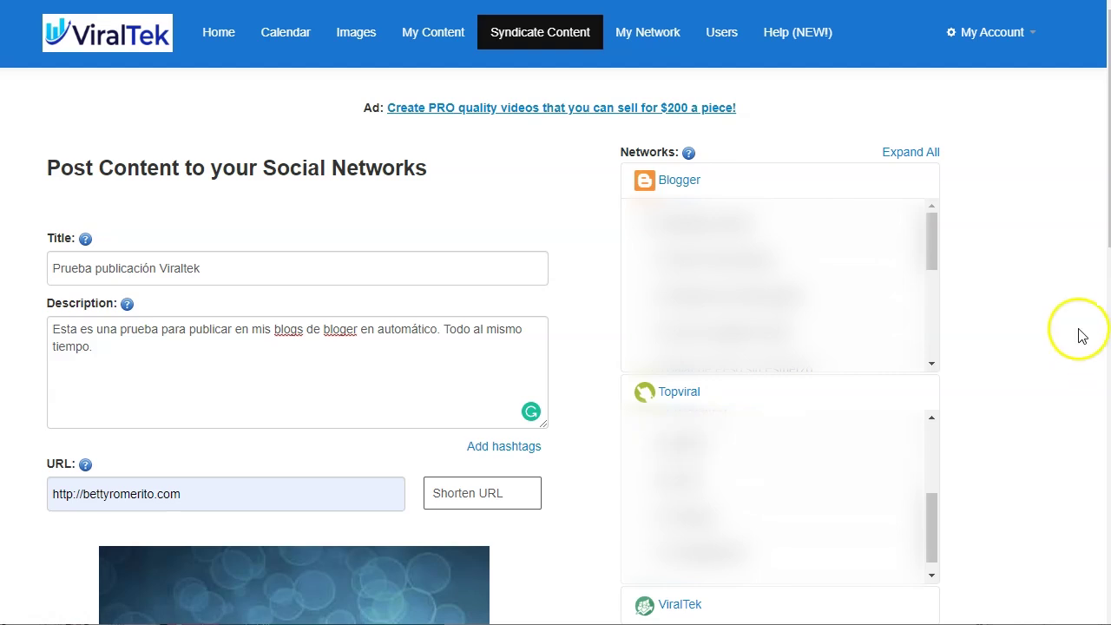
scroll(1072, 328, "down", 3)
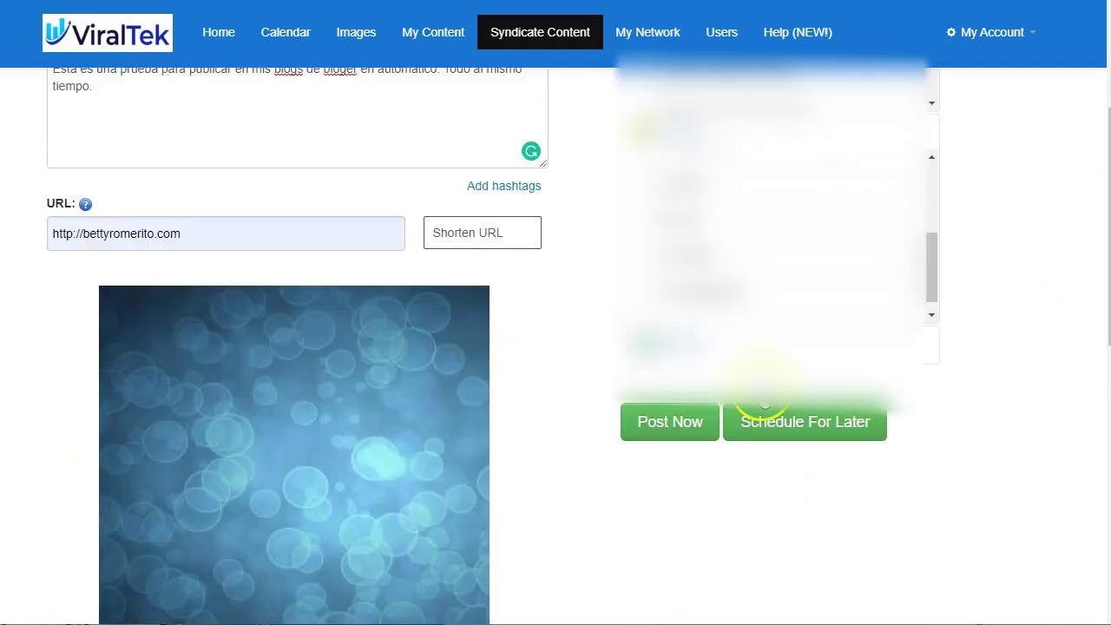
left_click(688, 345)
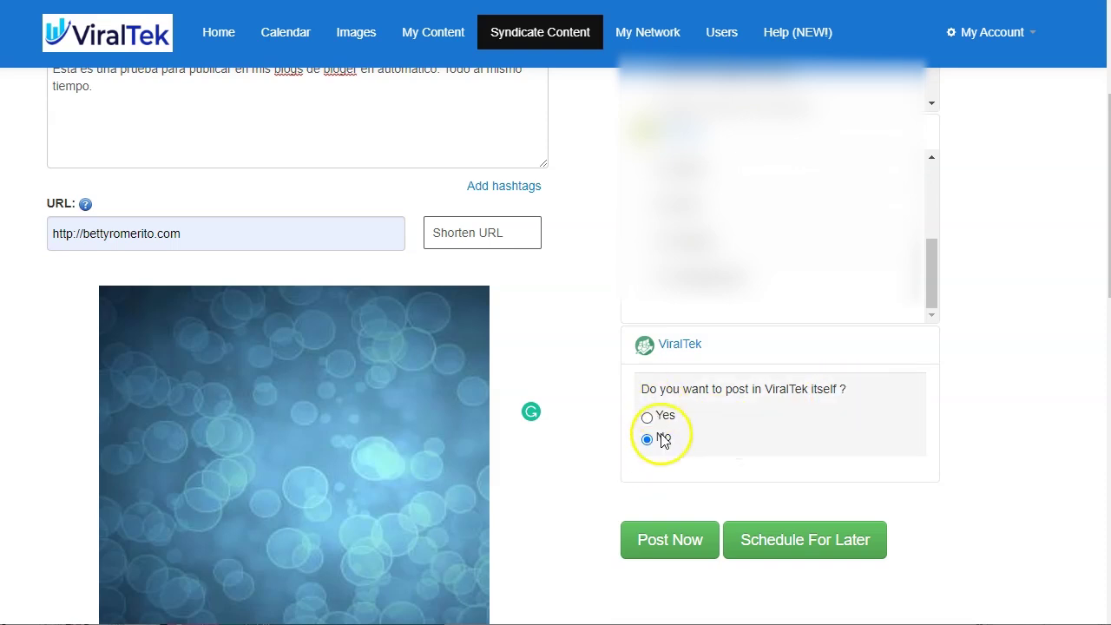
scroll(799, 409, "up", 1)
left_click(696, 434)
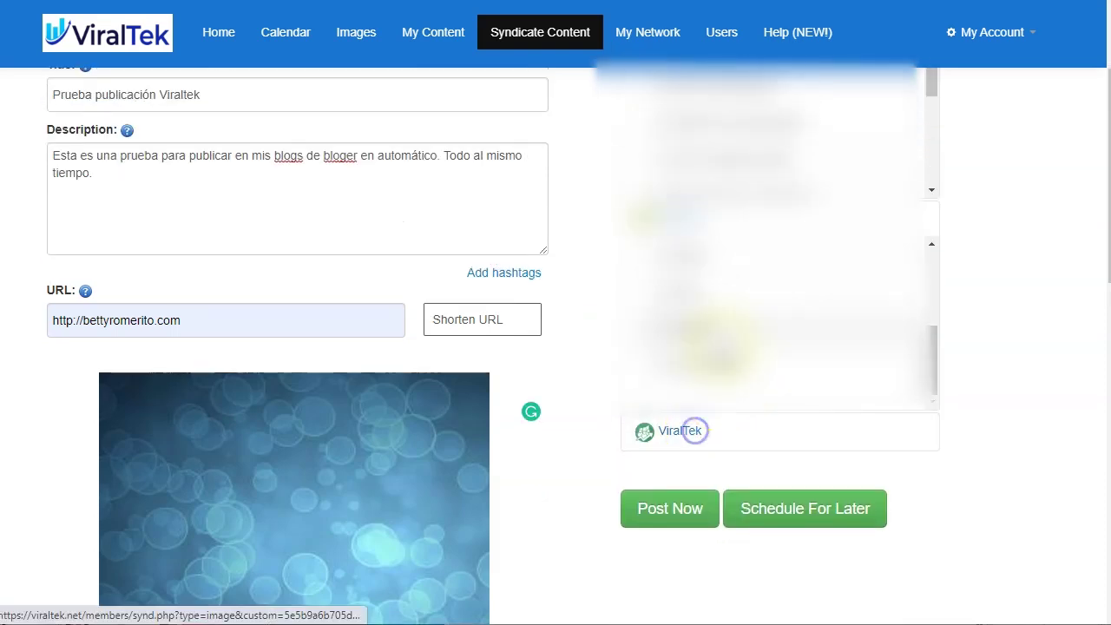
scroll(1081, 298, "up", 2)
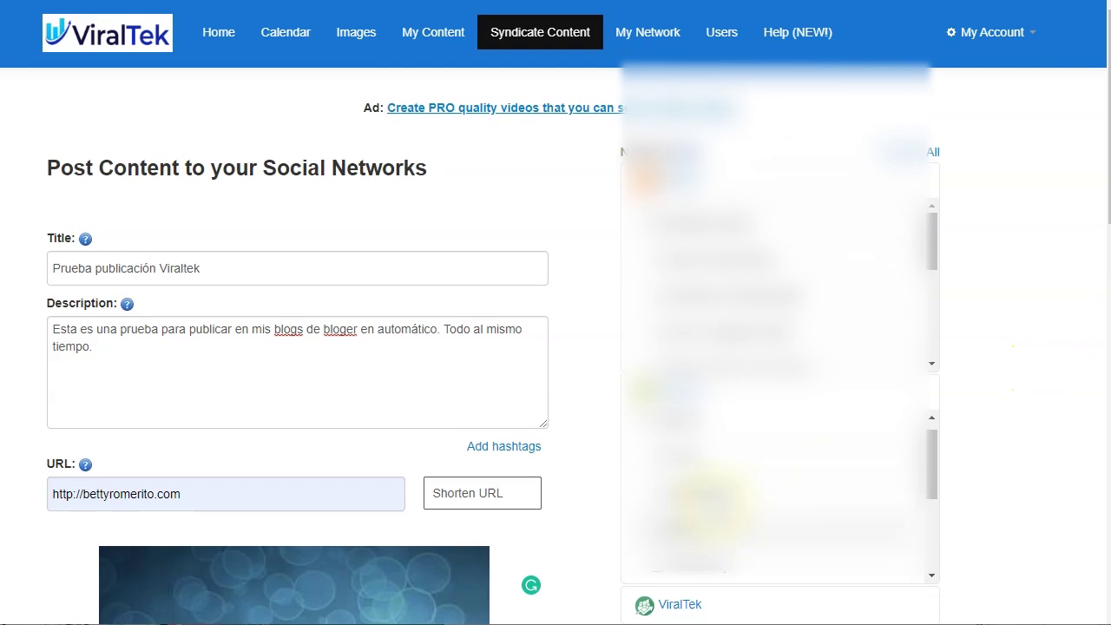
scroll(777, 495, "down", 5)
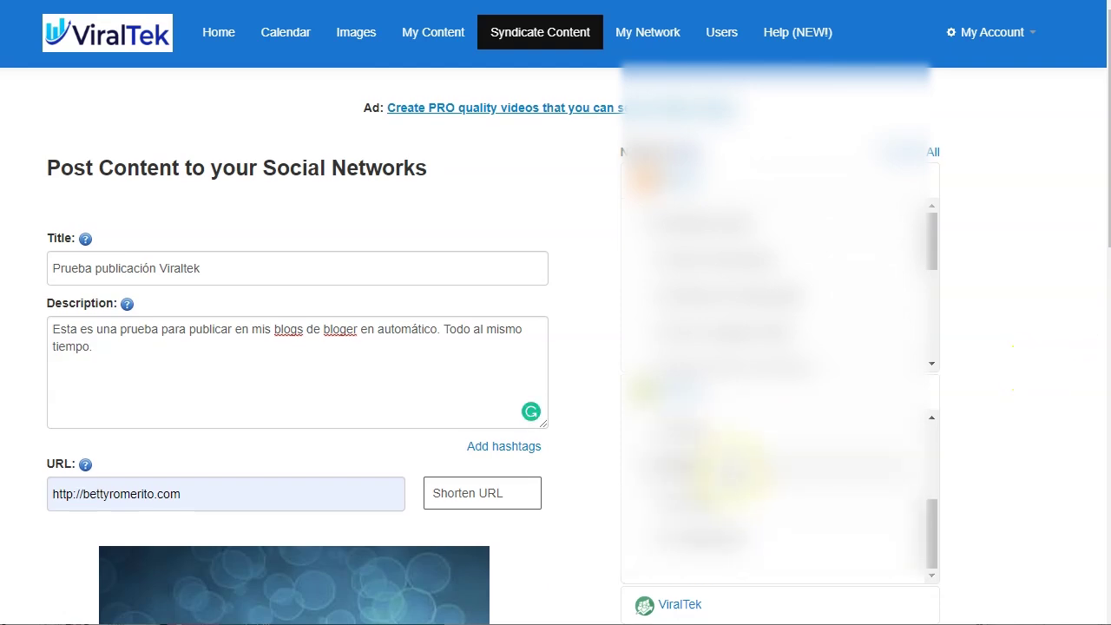
scroll(777, 495, "down", 2)
Select the embudo-de-ventas-gratis and donaltrumpmoney Blogger blogs and publish the post to them immediately.
scroll(777, 495, "up", 5)
scroll(777, 495, "down", 1)
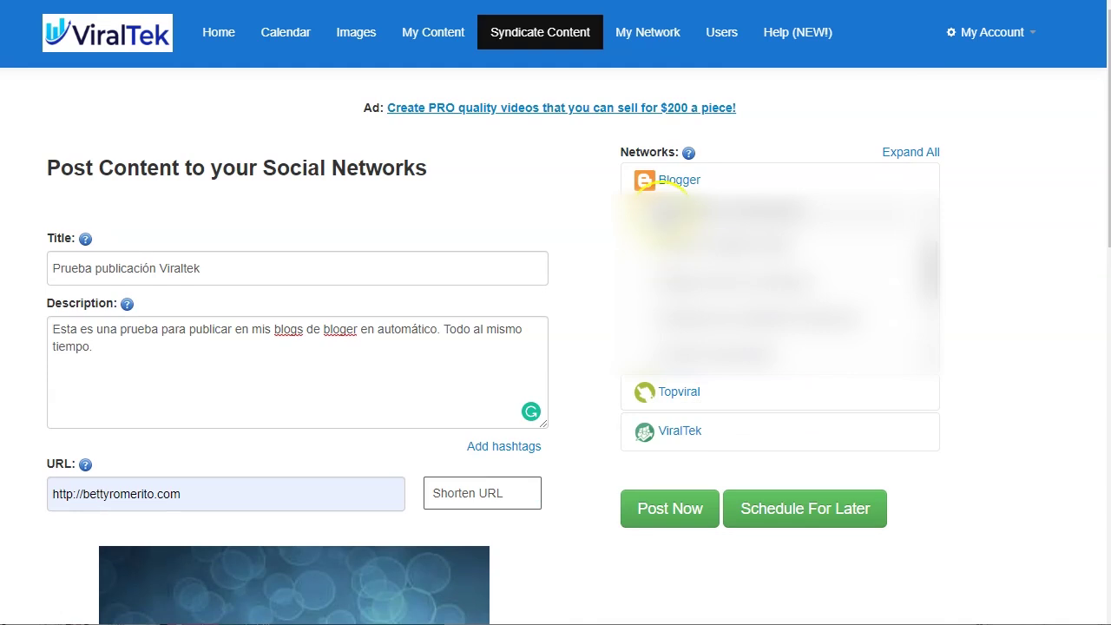
left_click(660, 210)
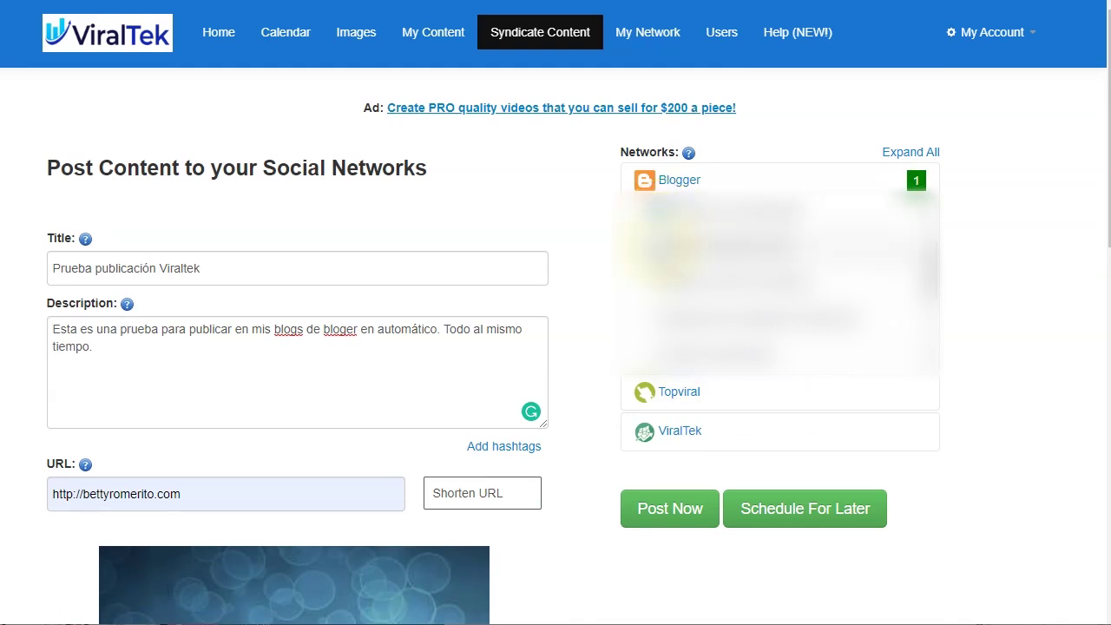
scroll(820, 287, "down", 1)
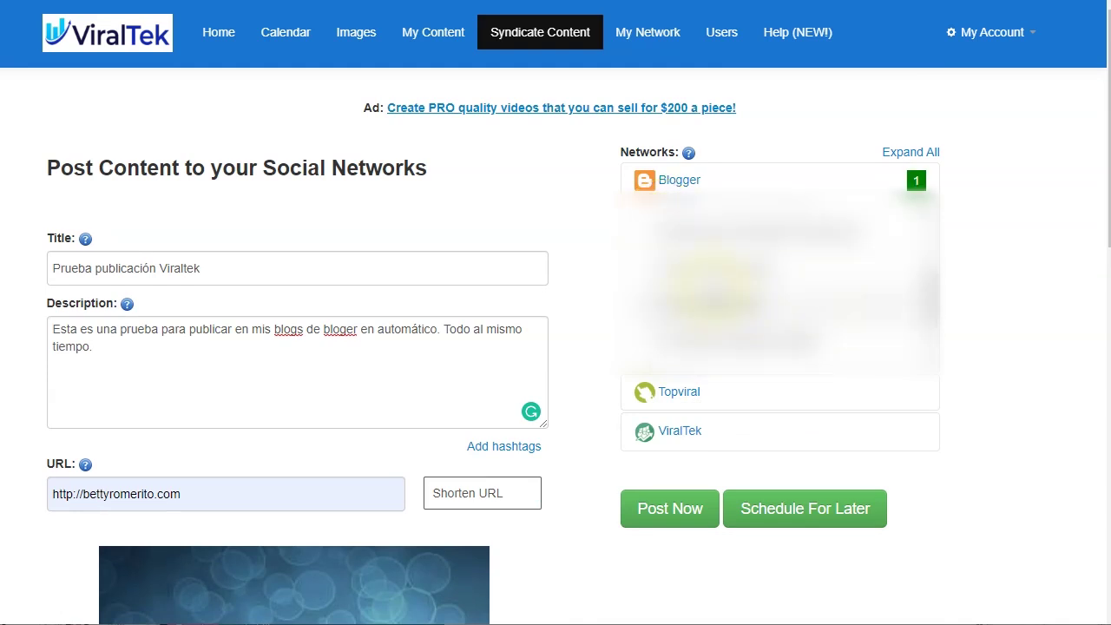
scroll(782, 278, "down", 2)
scroll(734, 286, "up", 3)
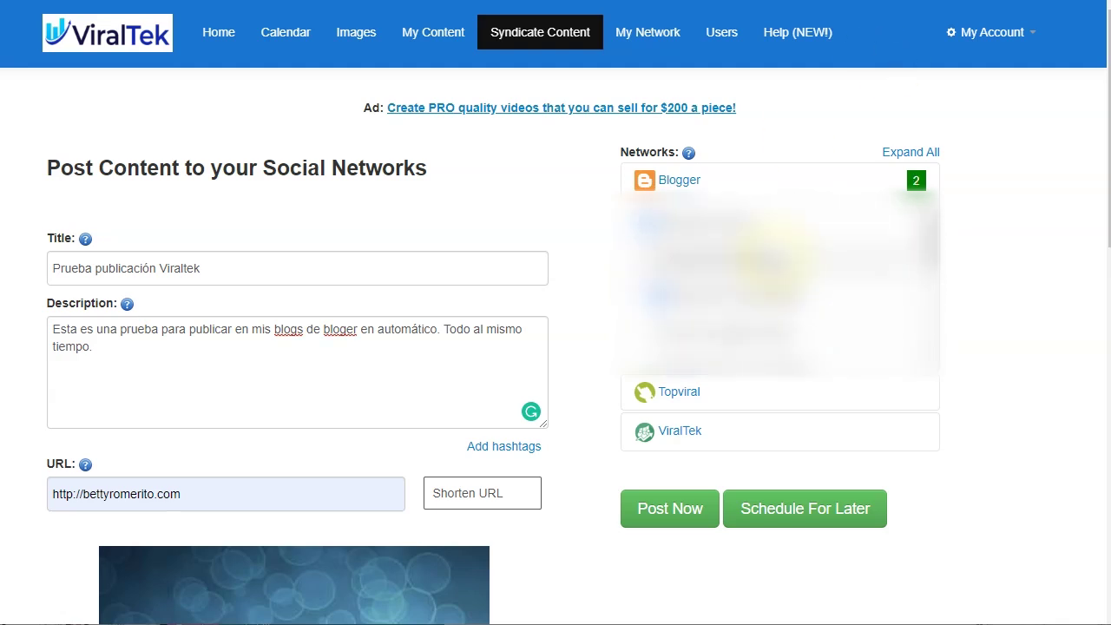
left_click(688, 512)
left_click(667, 517)
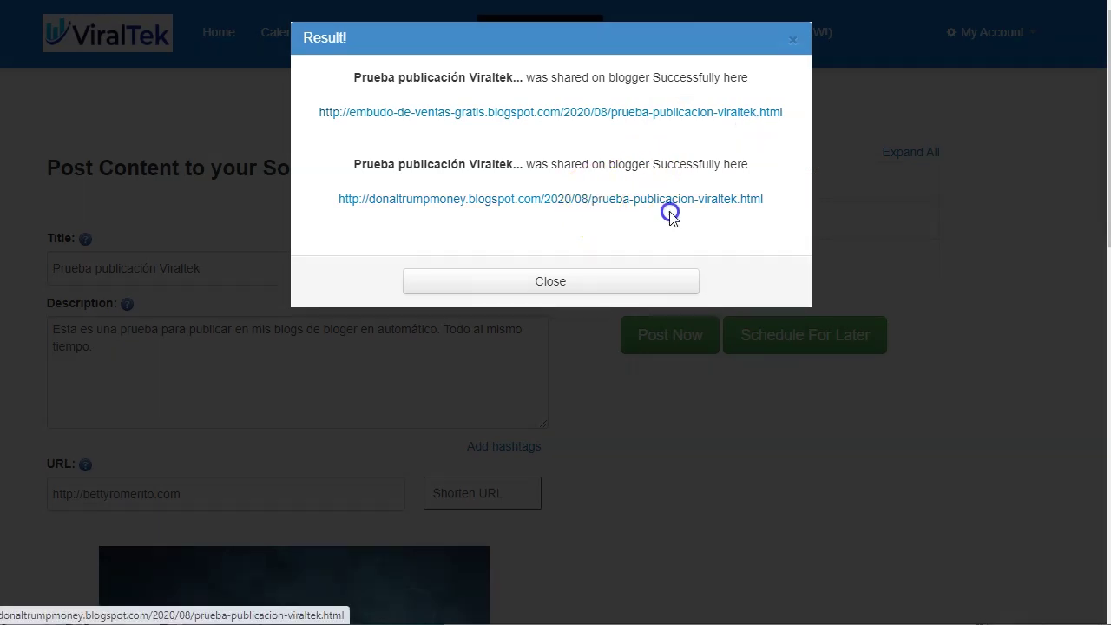
View the published post on both Blogger blogs, checking its title, image, description and link, and close the results.
left_click(608, 112)
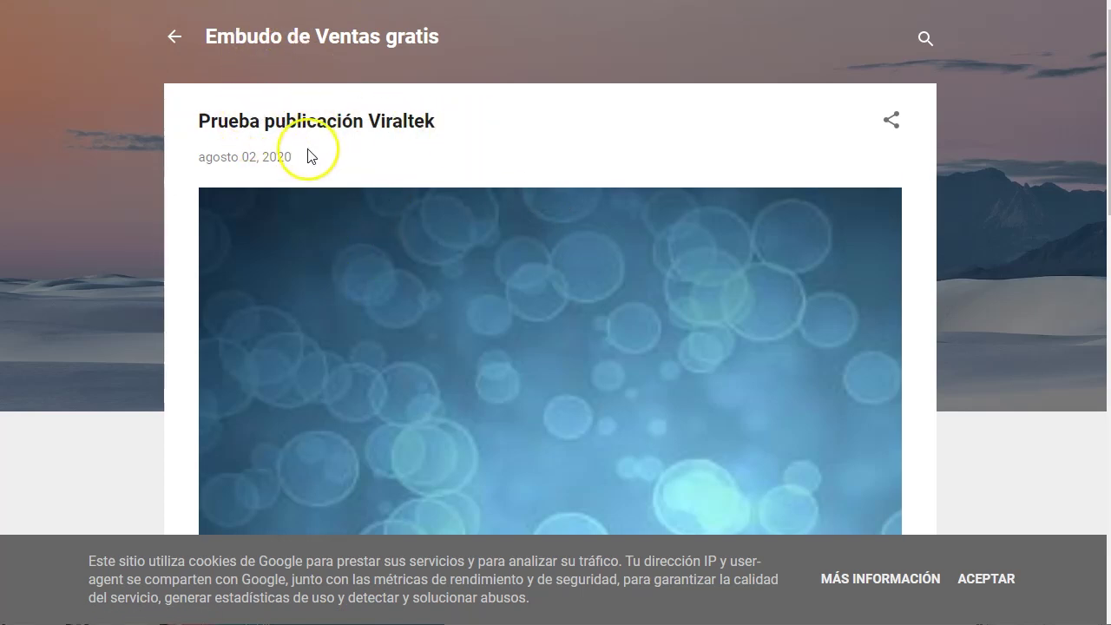
scroll(341, 196, "down", 4)
scroll(339, 242, "down", 6)
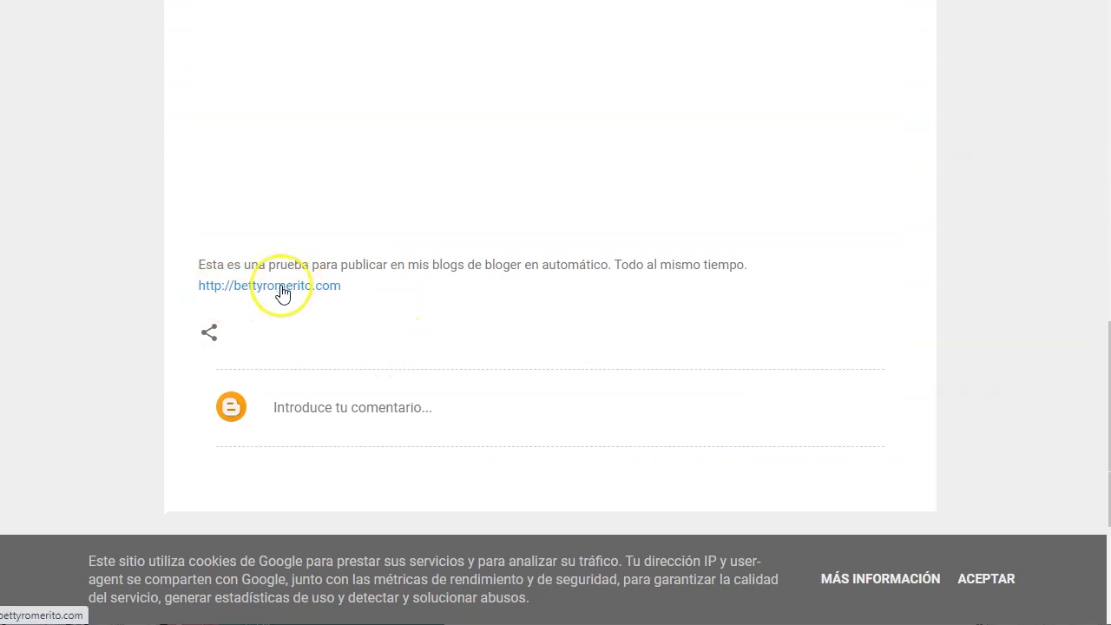
scroll(428, 229, "up", 10)
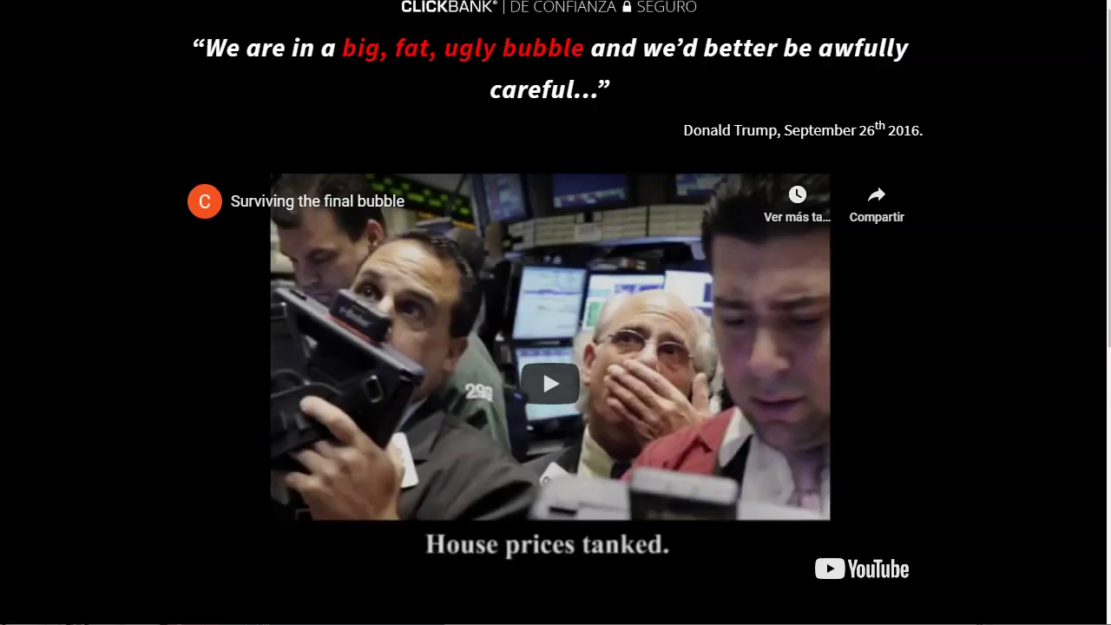
scroll(416, 160, "down", 2)
scroll(416, 160, "down", 4)
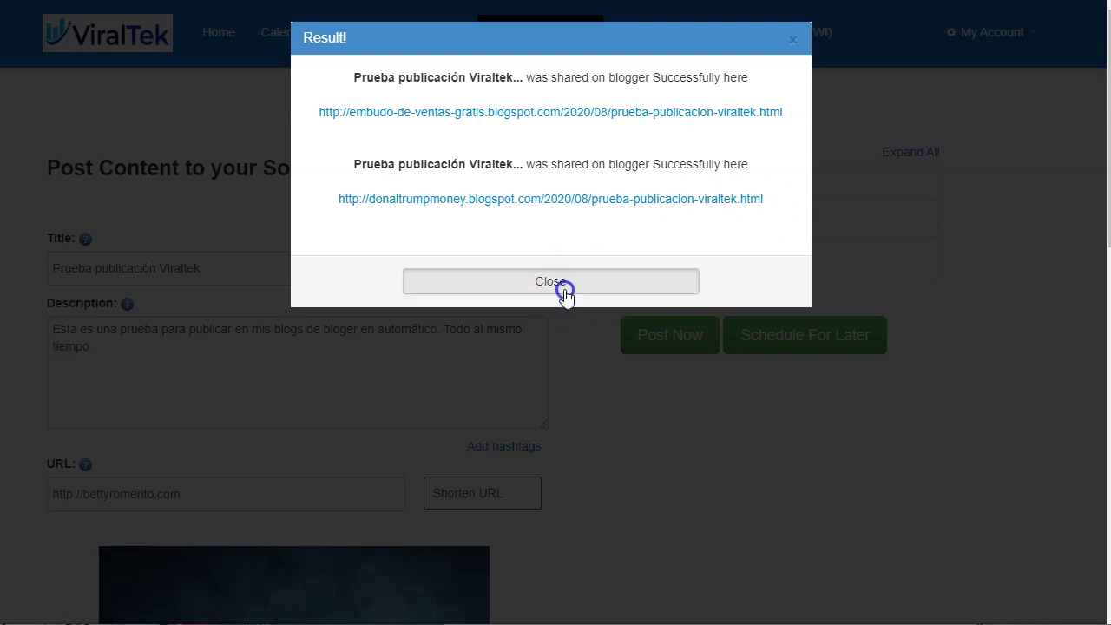
left_click(564, 290)
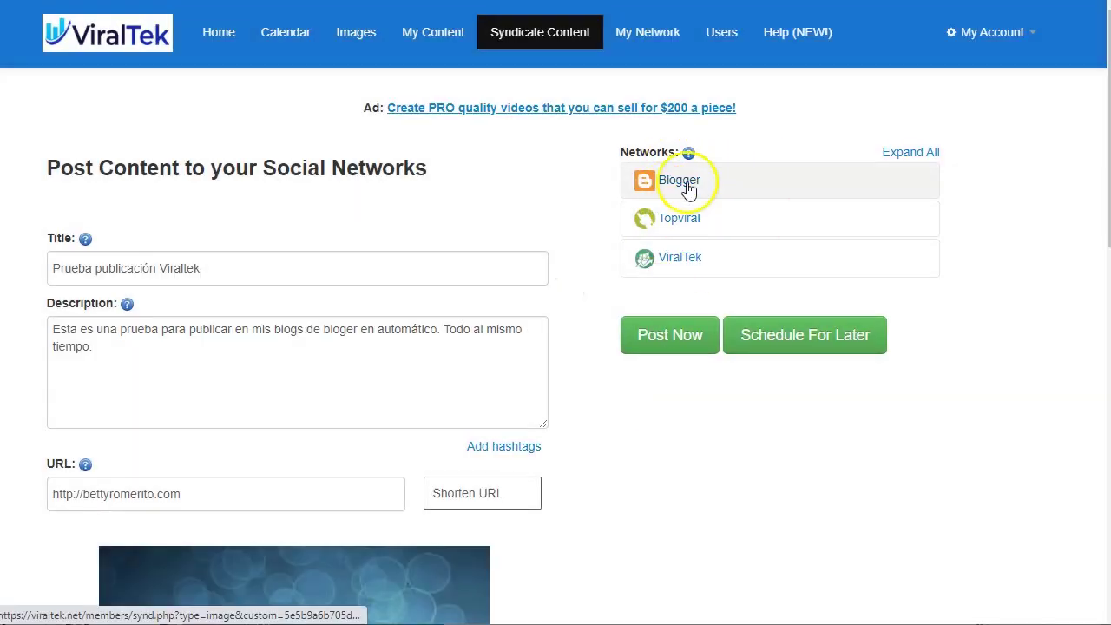
Try adding a Twitter account named "Todos twitter" to the networks as far as the authorization, and close the window.
left_click(665, 39)
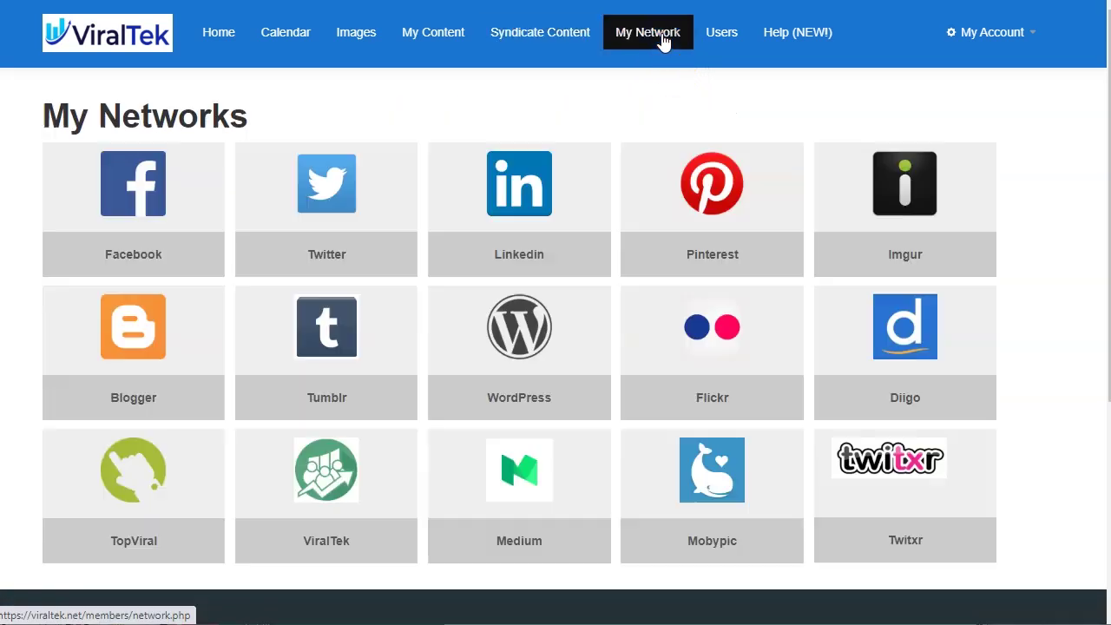
left_click(330, 189)
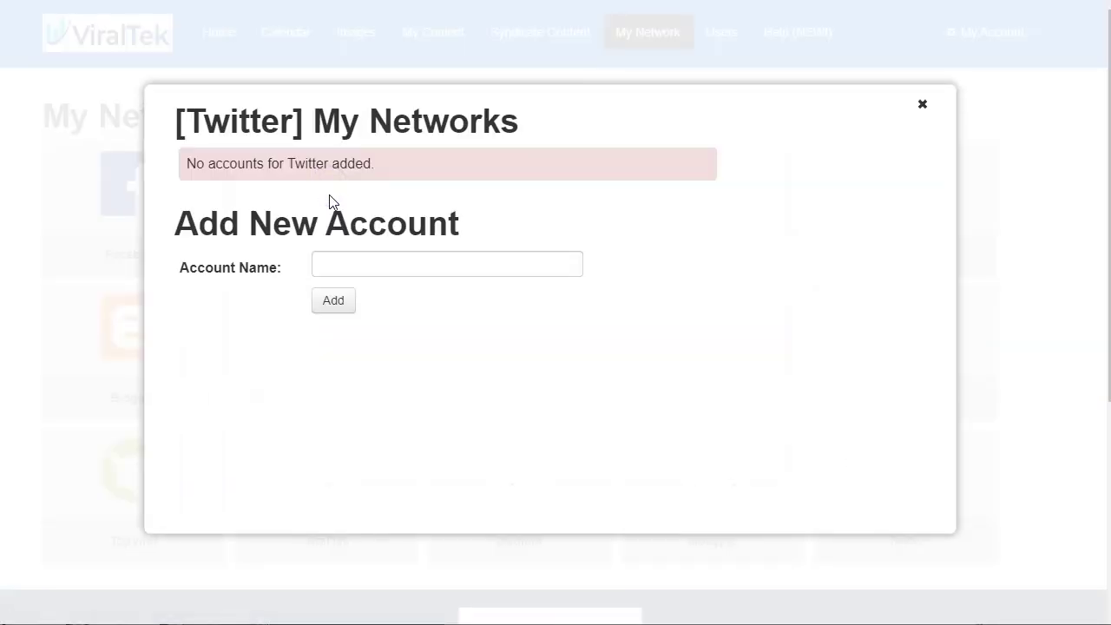
left_click(406, 267)
type("Todos twitter")
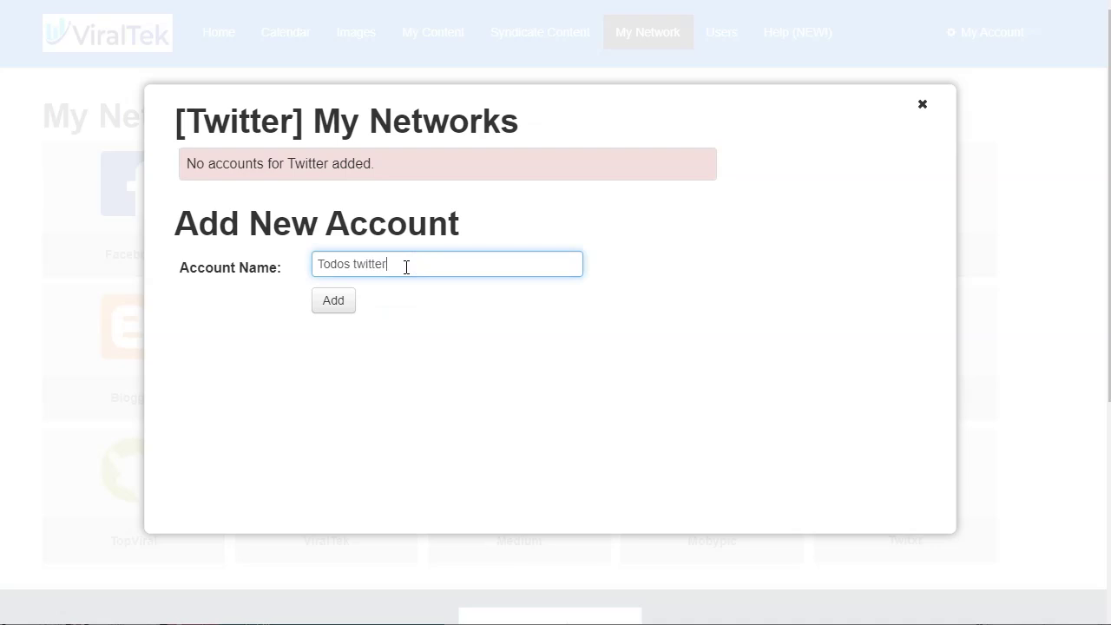
left_click(335, 302)
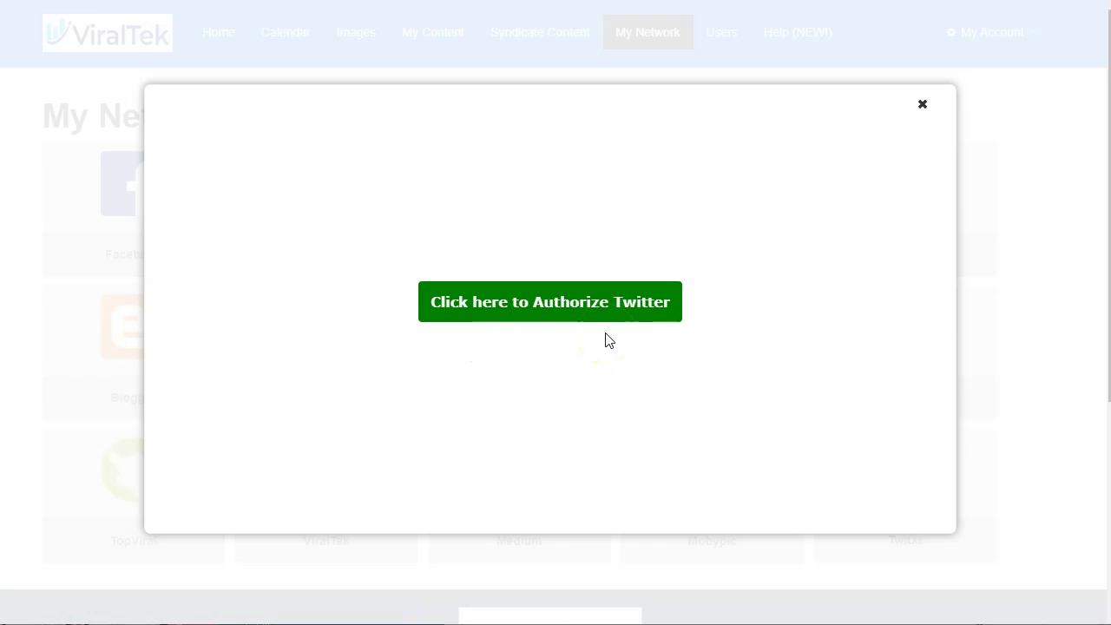
left_click(923, 104)
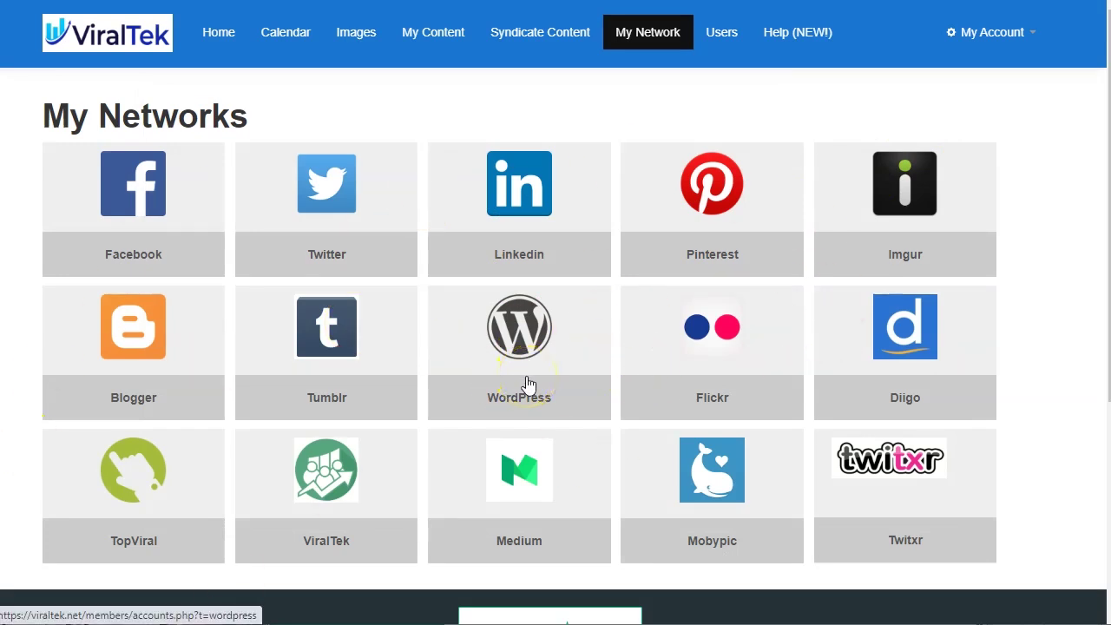
Open the blue bokeh image from the saved content for posting to the social networks and show its scheduling options.
left_click(439, 33)
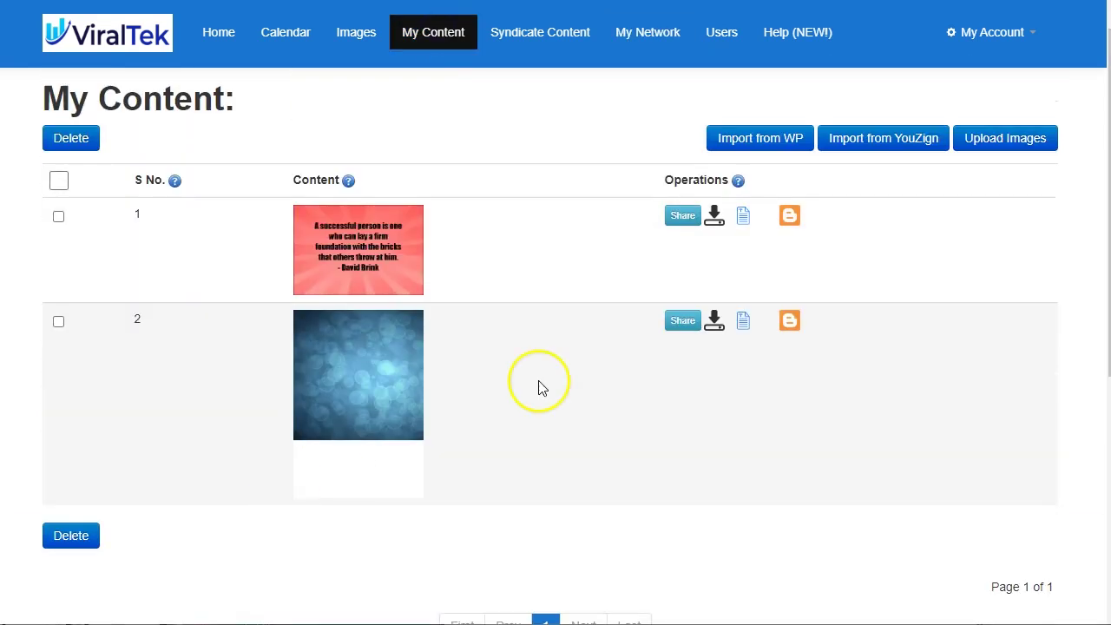
left_click(365, 371)
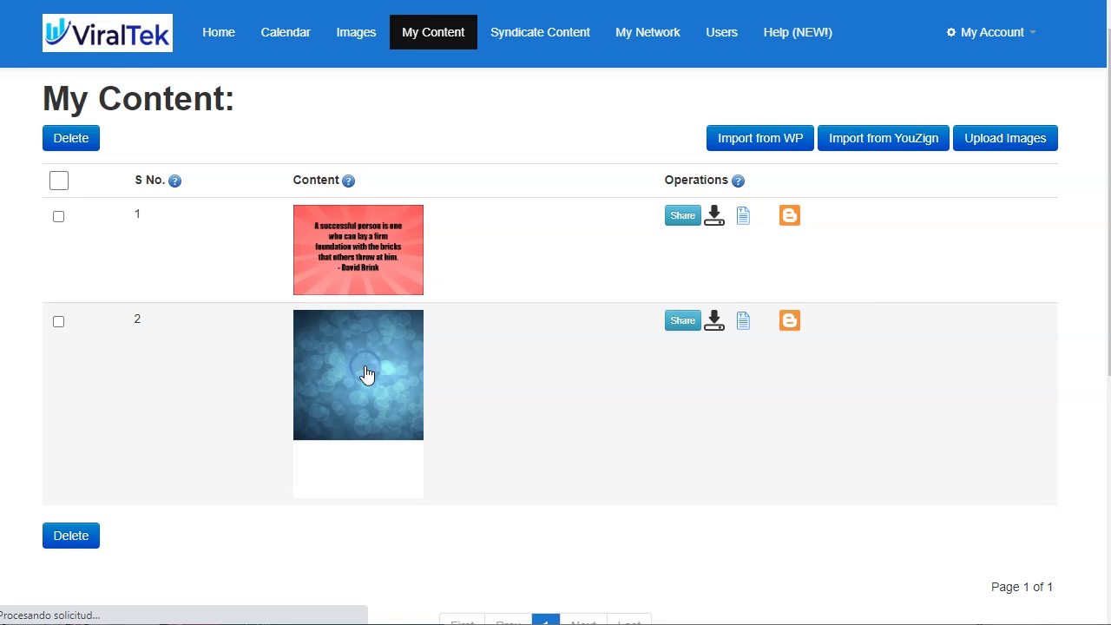
left_click(821, 338)
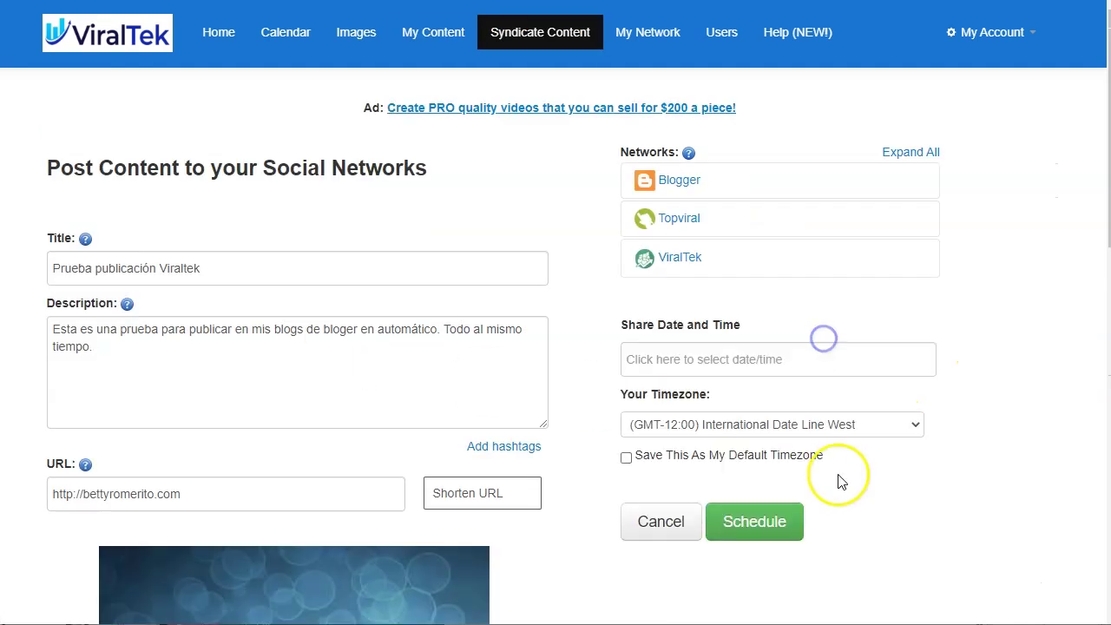
Set the post's share date and time to August 4th, 2020 11:15 pm and submit it for scheduling.
left_click(786, 356)
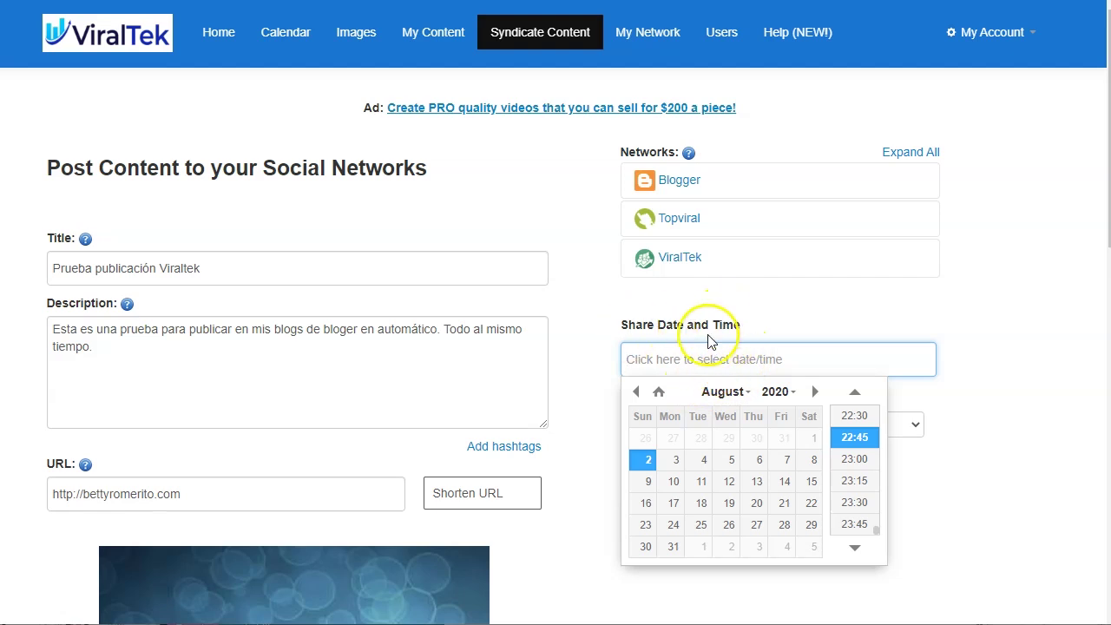
left_click(703, 460)
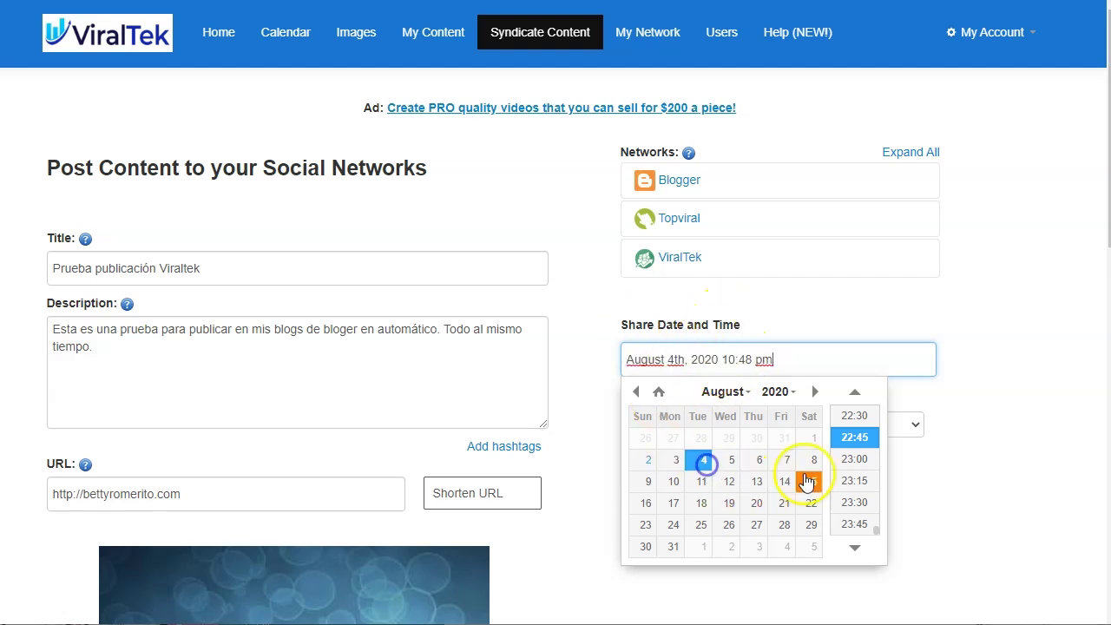
left_click(855, 480)
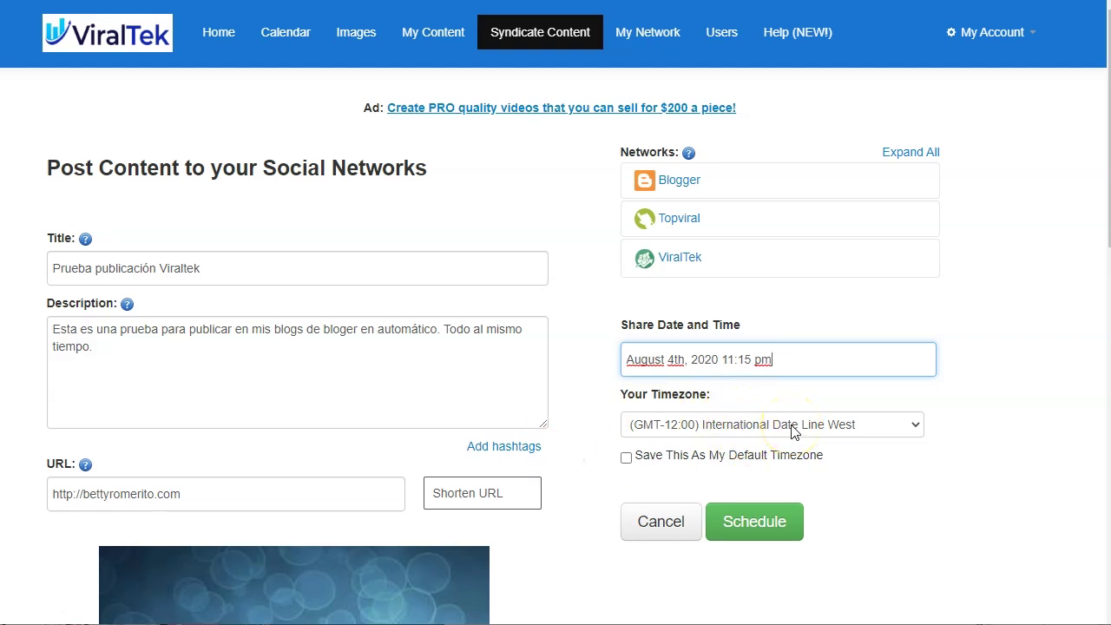
left_click(777, 526)
left_click(408, 340)
Review the recent activity list on the home page, checking pages 4 and 1 and the share totals per network.
left_click(229, 39)
scroll(267, 242, "down", 2)
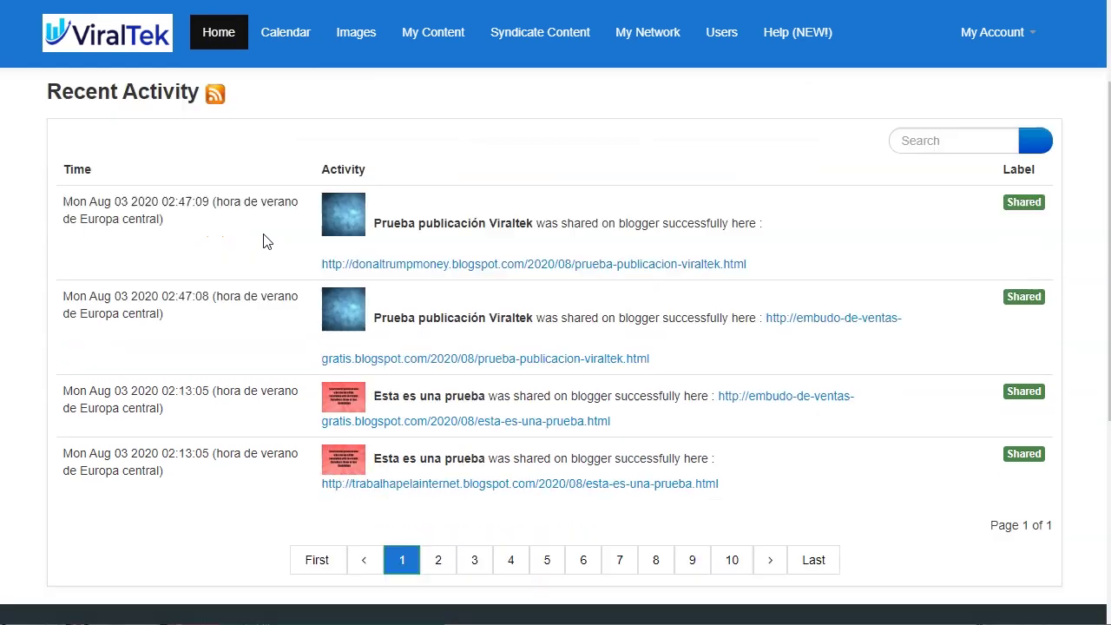
scroll(267, 242, "down", 1)
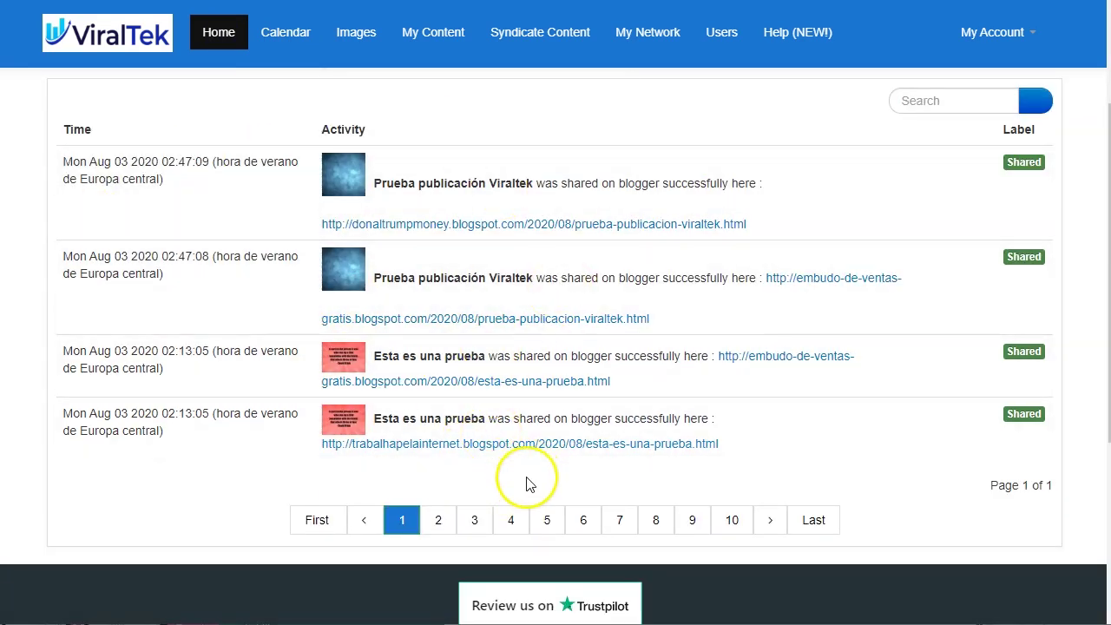
left_click(514, 520)
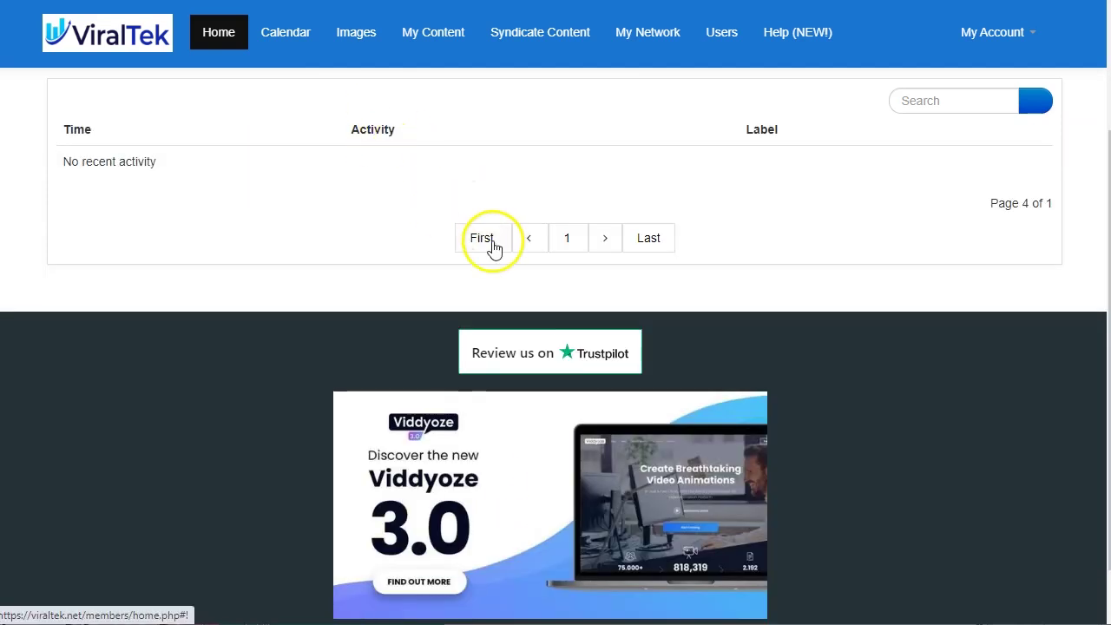
left_click(565, 242)
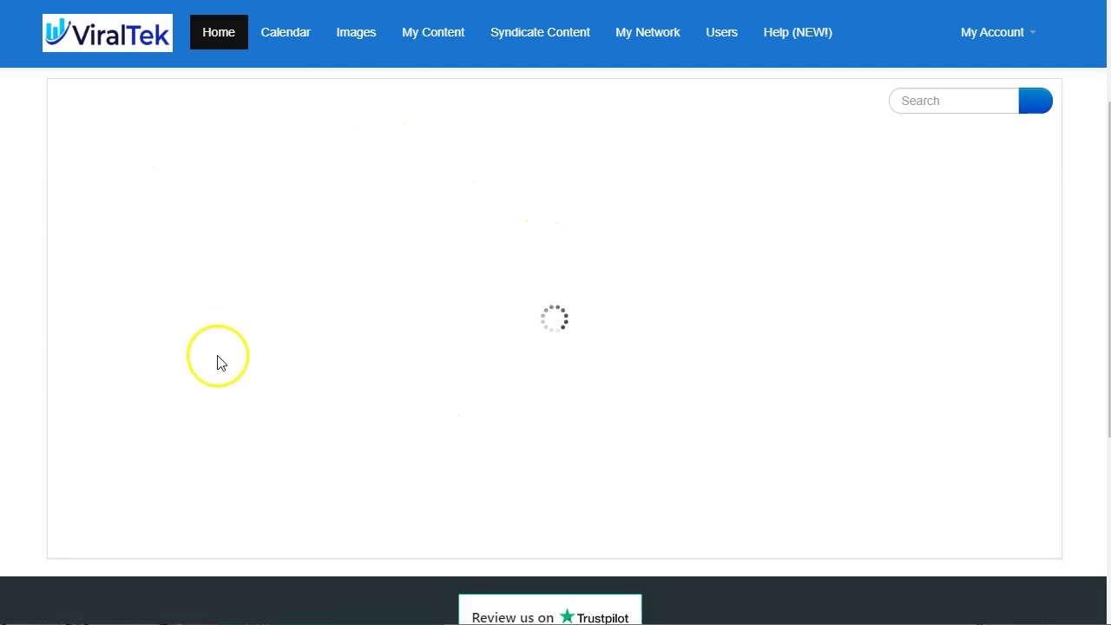
scroll(219, 357, "up", 3)
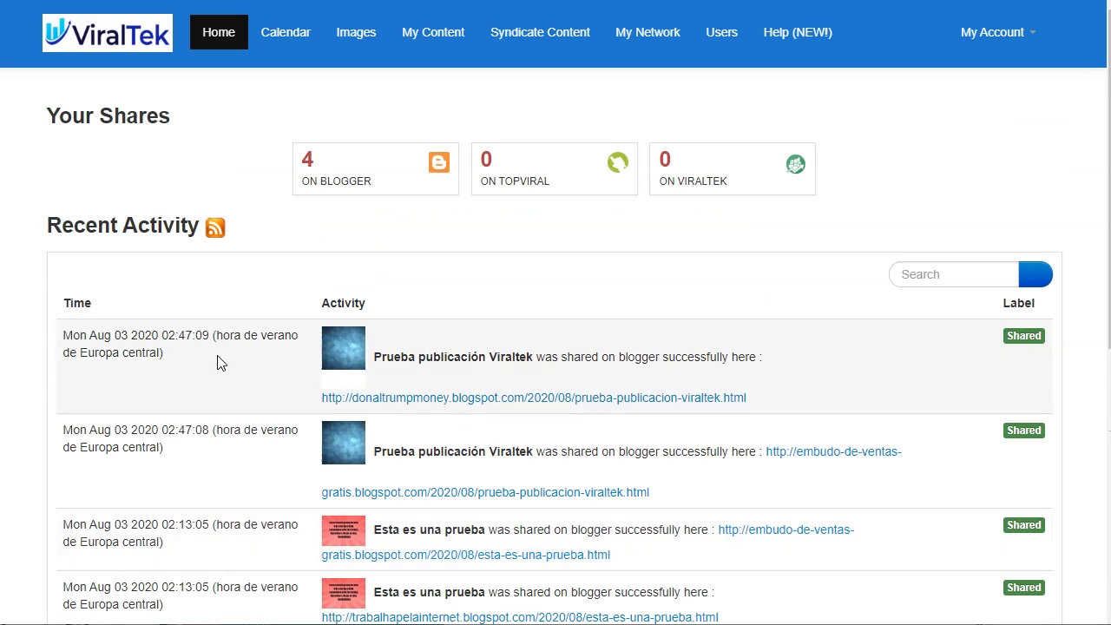